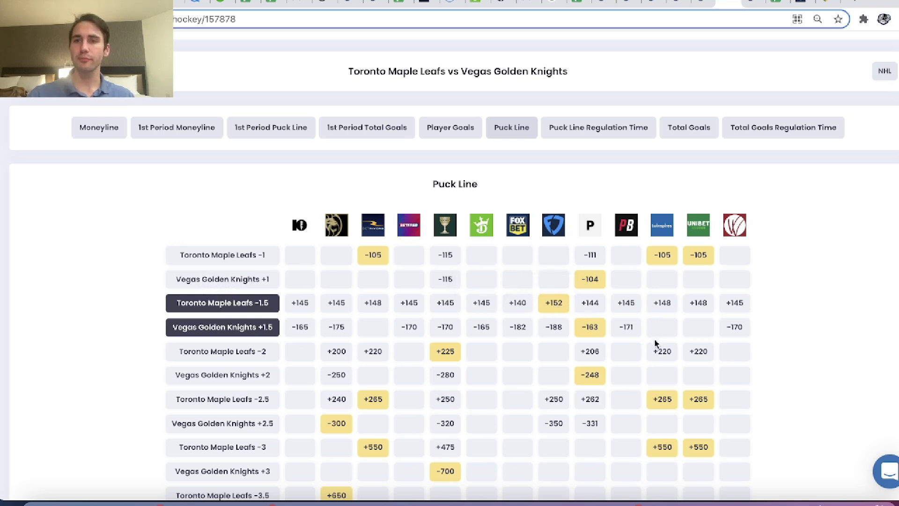
# Review the four parlay legs and win percentages in the spreadsheet, and compare them with the active 4 Leg Parlay on the sportsbook's My Bets page
pyautogui.click(780, 6)
pyautogui.click(351, 173)
pyautogui.click(265, 155)
pyautogui.moveTo(266, 160); pyautogui.dragTo(281, 209)
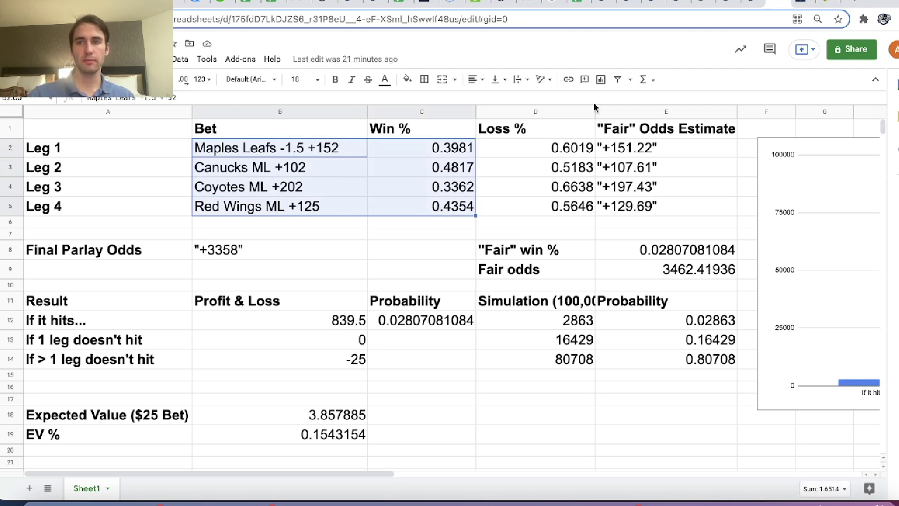
pyautogui.click(804, 4)
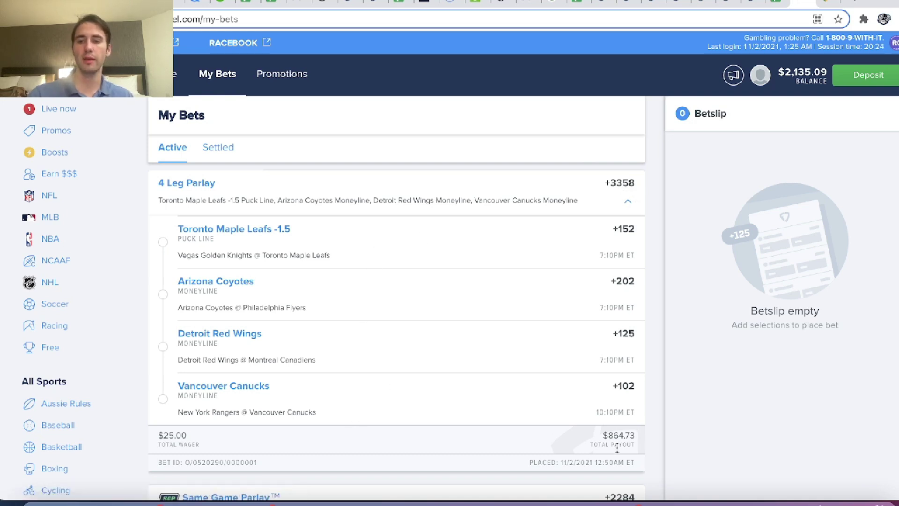
pyautogui.click(776, 4)
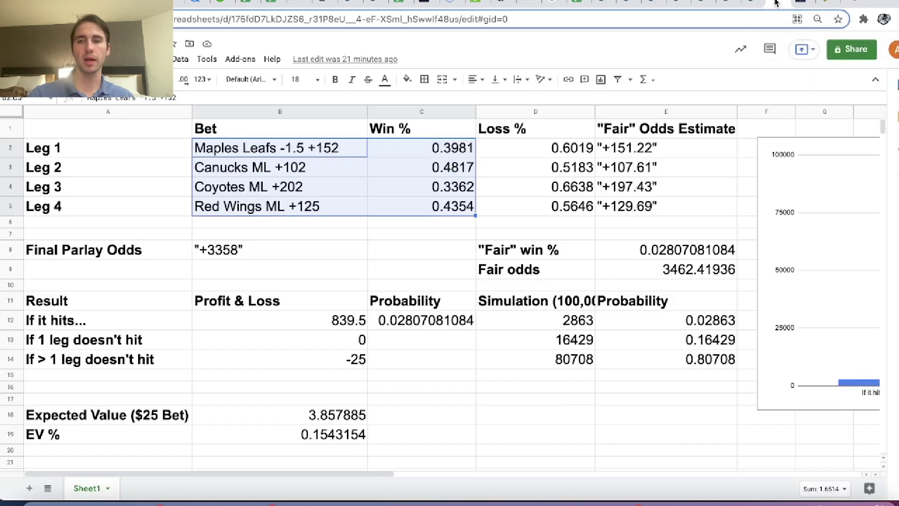
# Examine the Bet and Win % columns for Legs 1 through 4 in the parlay spreadsheet
pyautogui.click(470, 188)
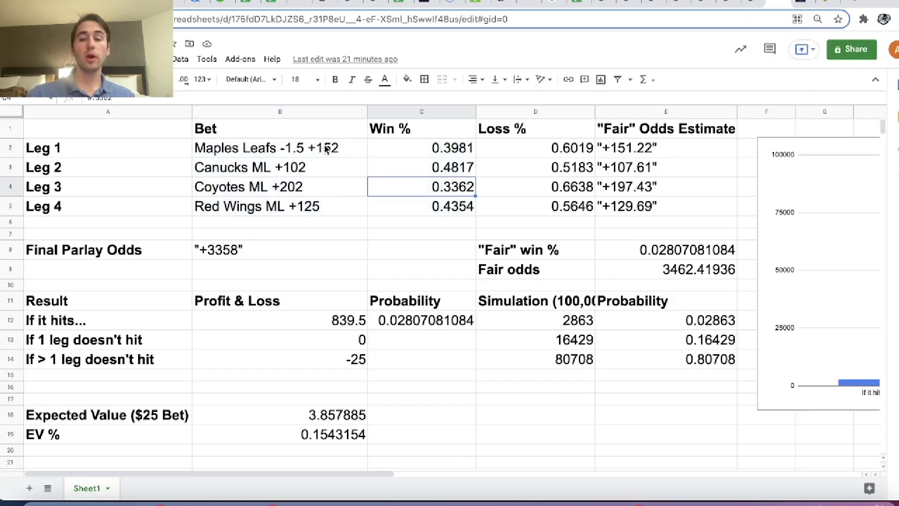
pyautogui.moveTo(440, 137); pyautogui.dragTo(439, 206)
pyautogui.moveTo(267, 136); pyautogui.dragTo(407, 212)
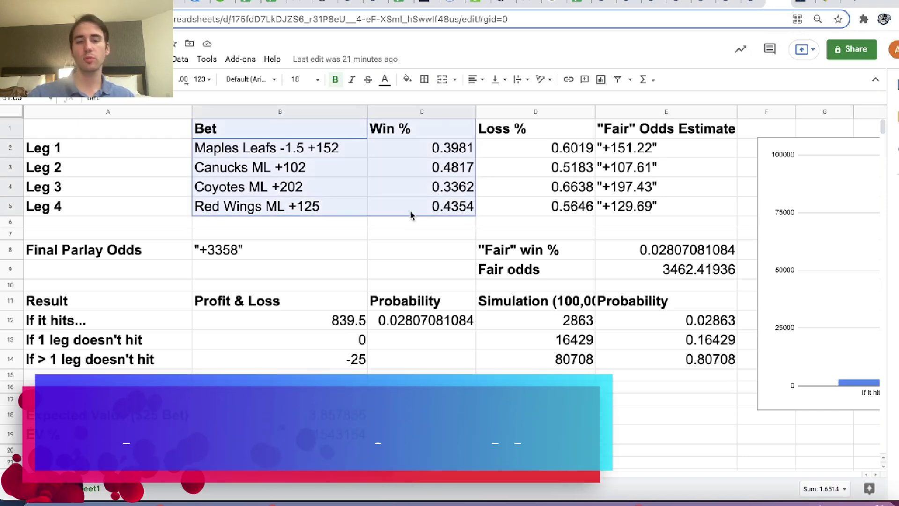
pyautogui.click(674, 238)
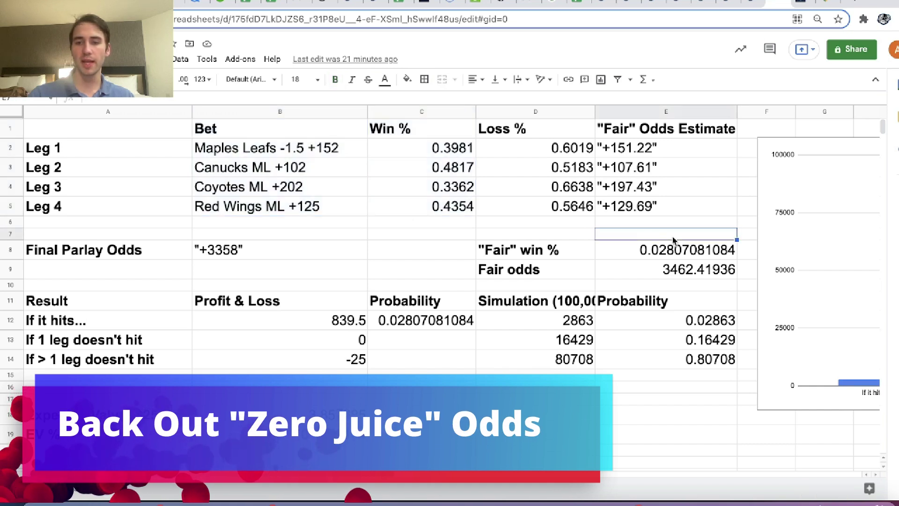
# Examine the Result table's parlay outcomes, including profit and loss, probability and simulation columns
pyautogui.click(132, 342)
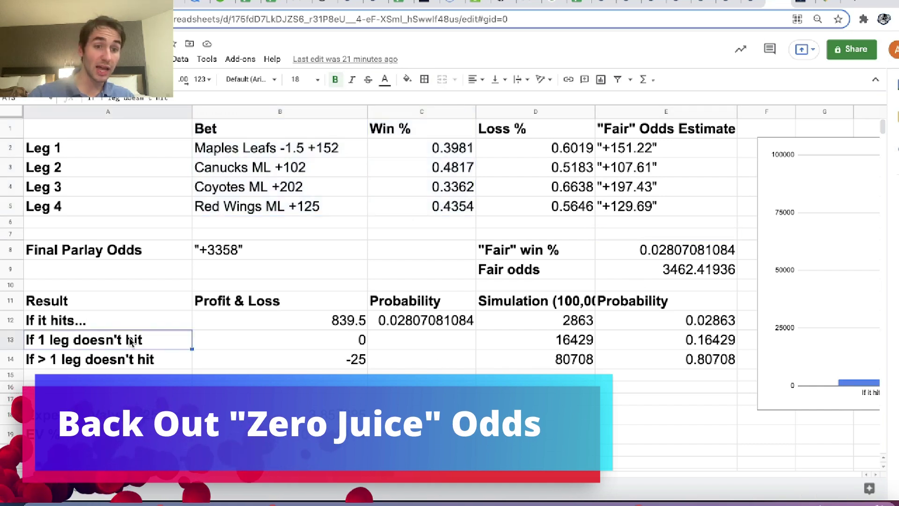
pyautogui.click(132, 363)
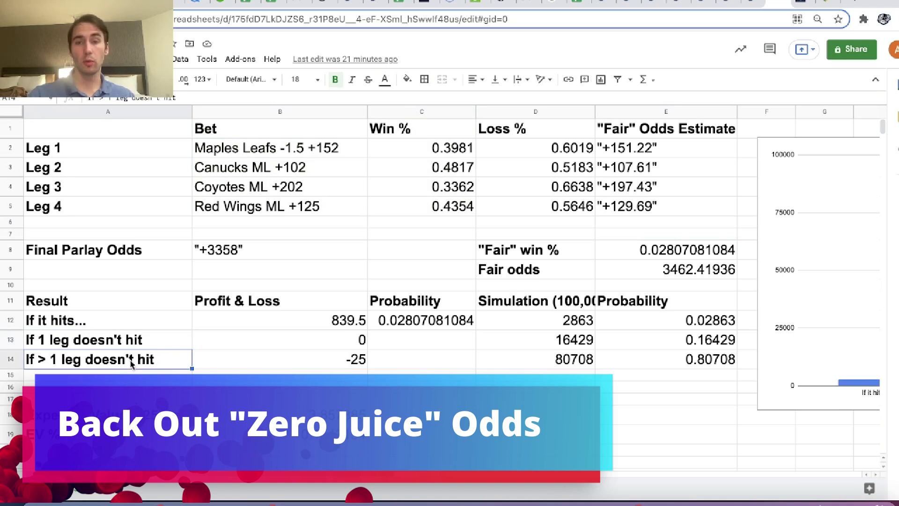
pyautogui.click(148, 300)
pyautogui.moveTo(148, 301); pyautogui.dragTo(586, 369)
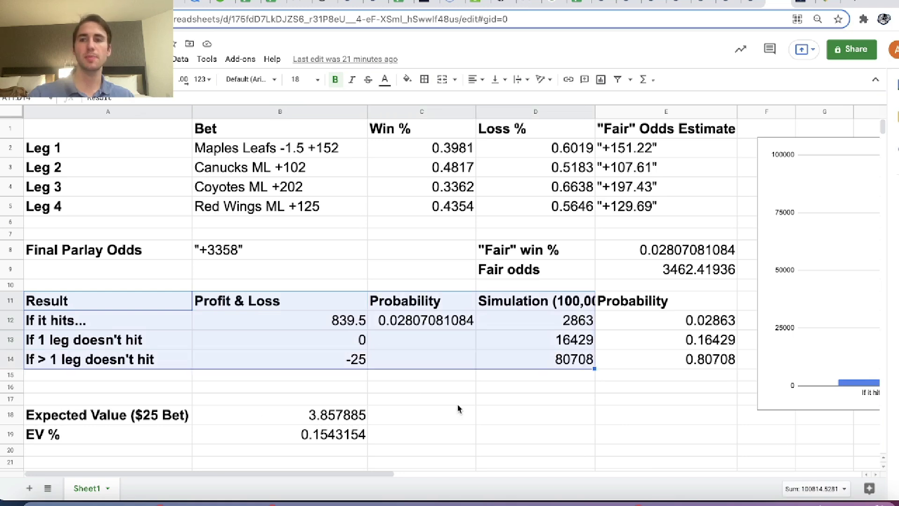
pyautogui.click(633, 302)
# Look up the Toronto Maple Leafs -1.5 puck line odds on the Maple Leafs vs Golden Knights odds page
pyautogui.click(728, 4)
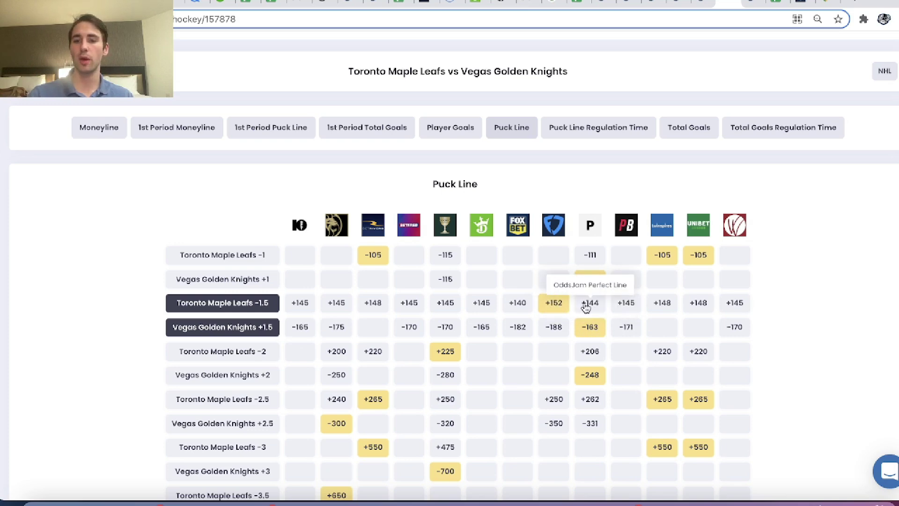
pyautogui.click(748, 2)
pyautogui.click(87, 179)
pyautogui.click(727, 4)
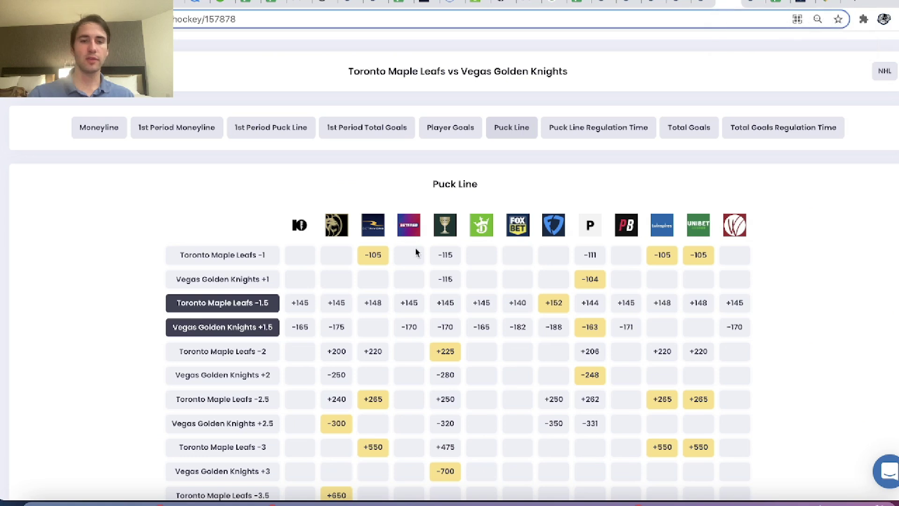
pyautogui.tripleClick(259, 300)
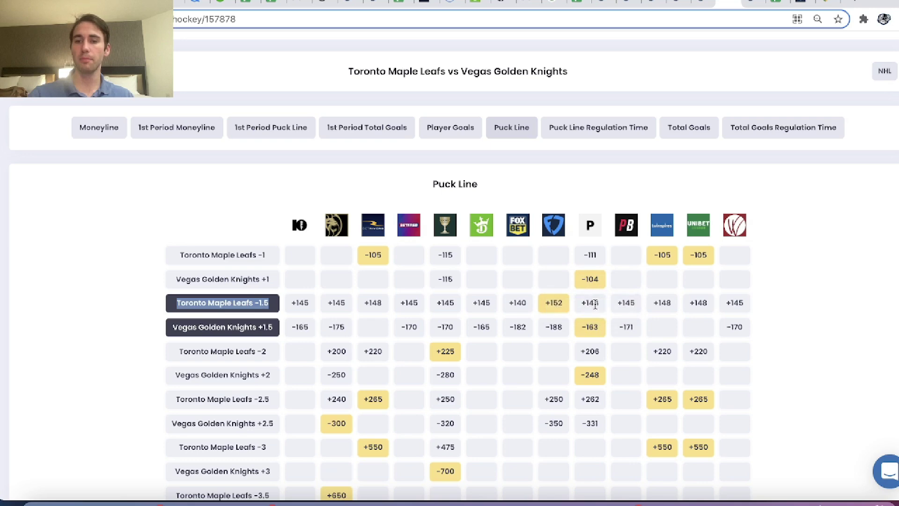
# Examine the no-vig percentages and no-vig odds for the +144 and -163 puck line prices in the no-vig calculator
pyautogui.click(755, 2)
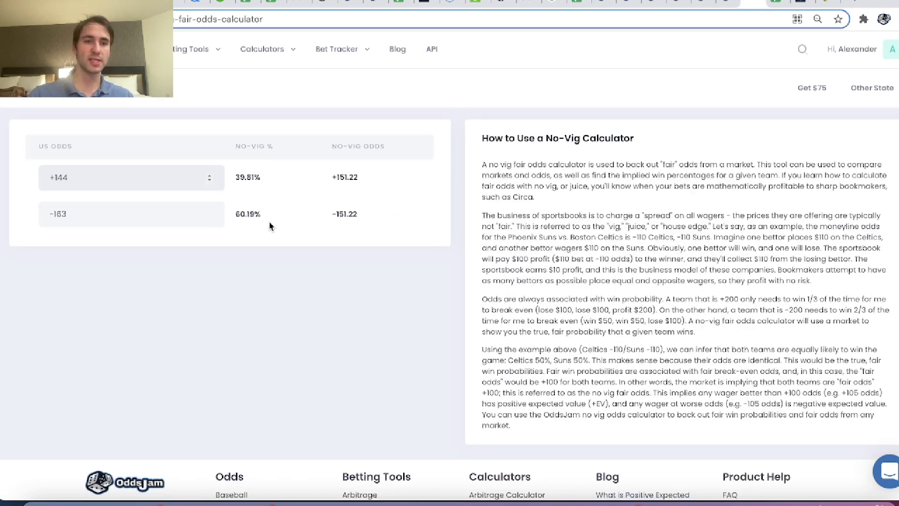
pyautogui.moveTo(70, 178); pyautogui.dragTo(8, 169)
pyautogui.moveTo(85, 210); pyautogui.dragTo(2, 188)
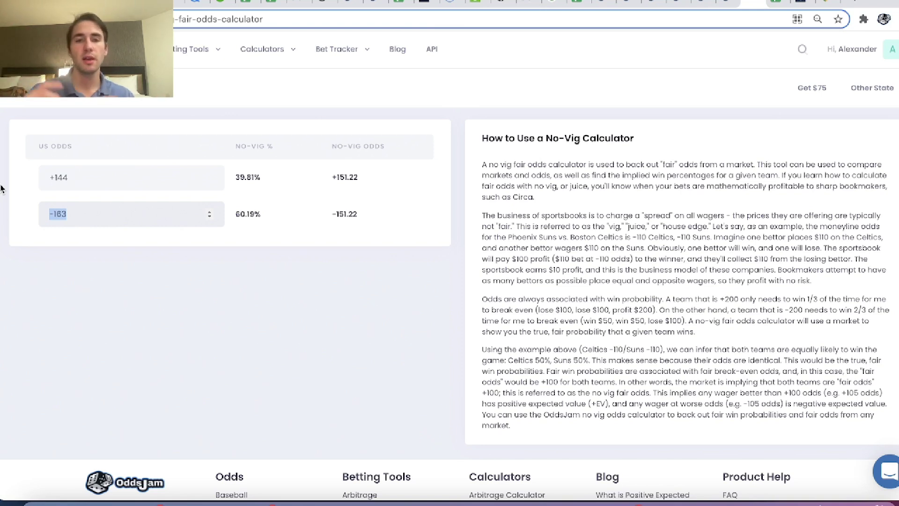
pyautogui.tripleClick(356, 181)
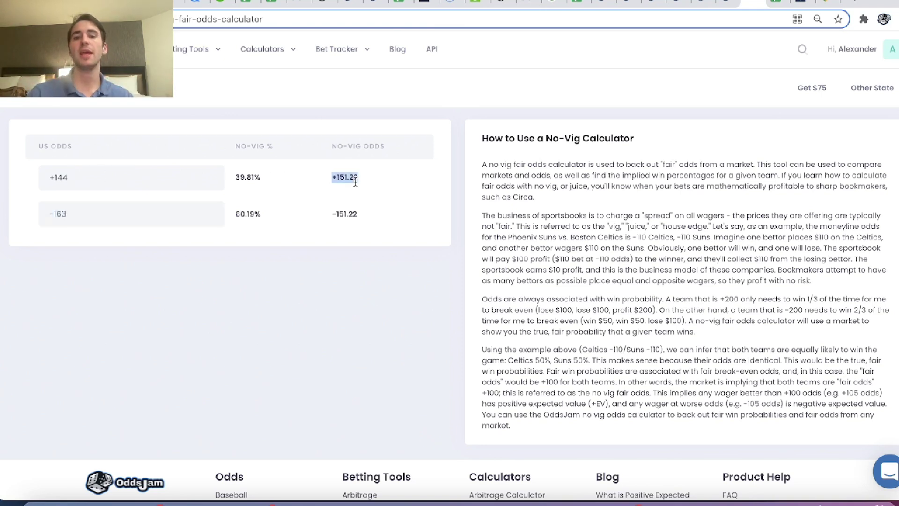
pyautogui.doubleClick(338, 212)
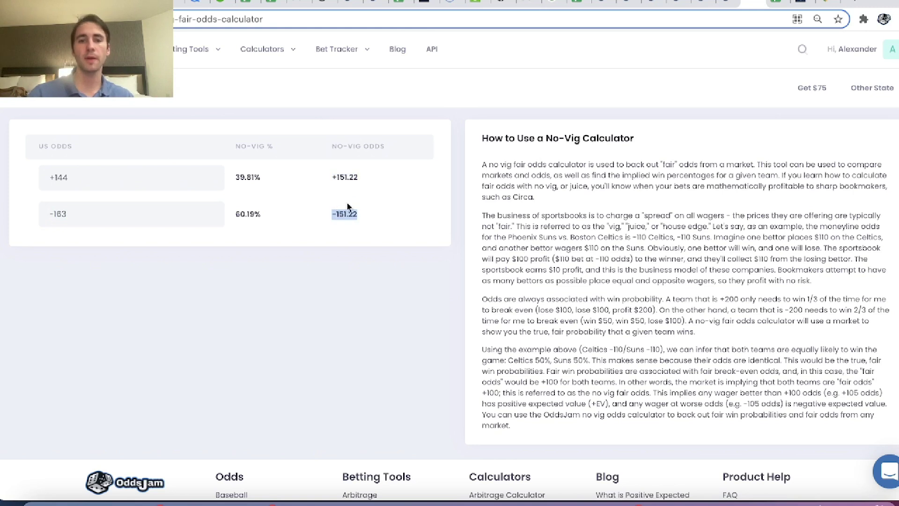
pyautogui.tripleClick(347, 176)
pyautogui.tripleClick(345, 214)
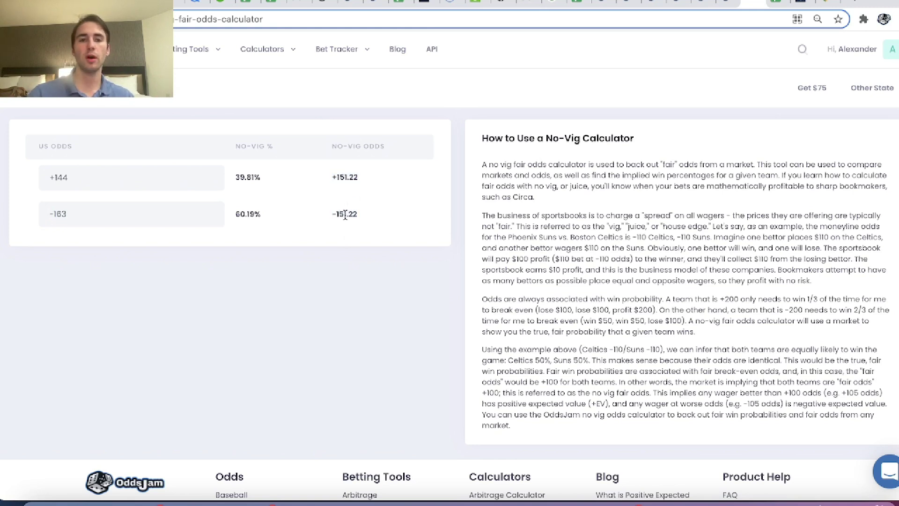
pyautogui.tripleClick(248, 177)
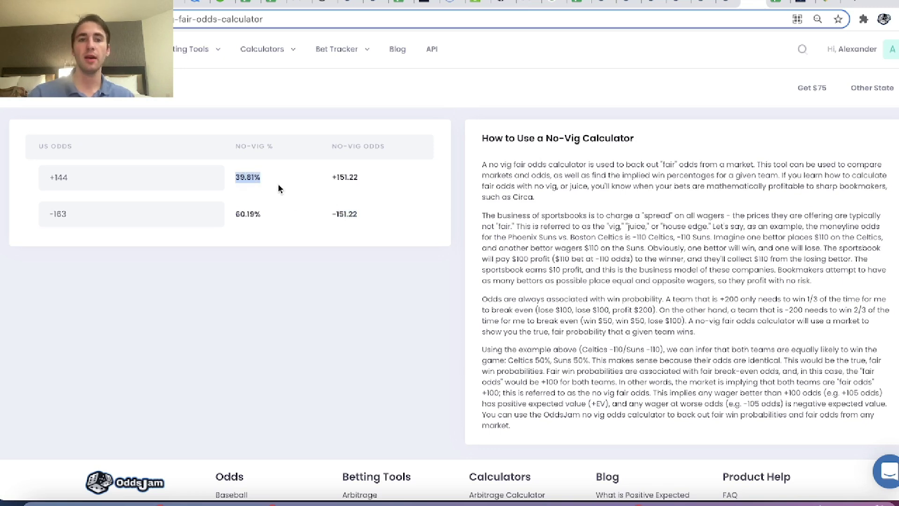
pyautogui.tripleClick(255, 177)
# Compare Leg 1's win percentage in the spreadsheet with the no-vig calculator and the Maple Leafs -1.5 puck line odds
pyautogui.hotkey('ctrl', 'Tab')
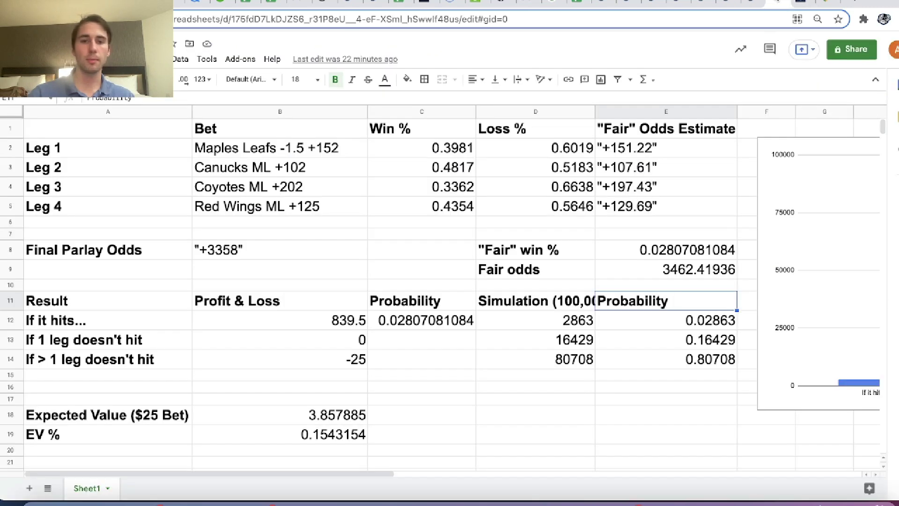
pyautogui.click(436, 147)
pyautogui.press('Left')
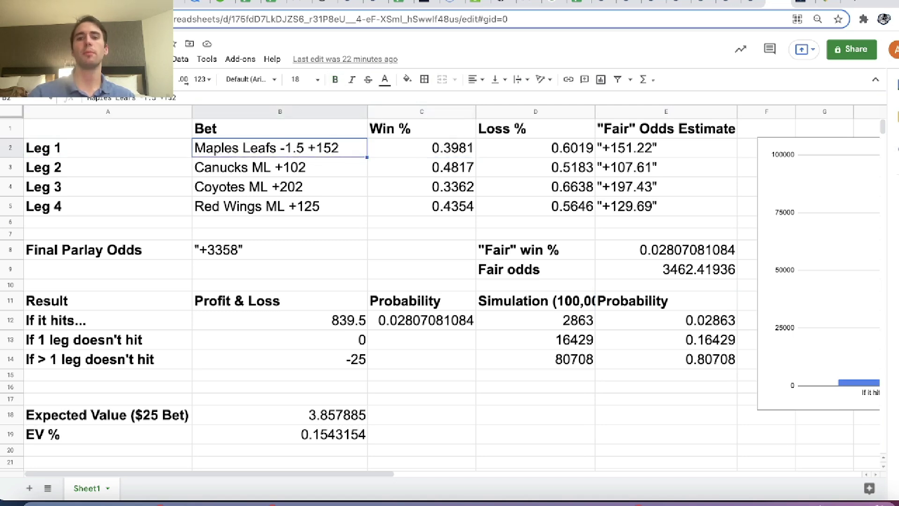
pyautogui.click(422, 147)
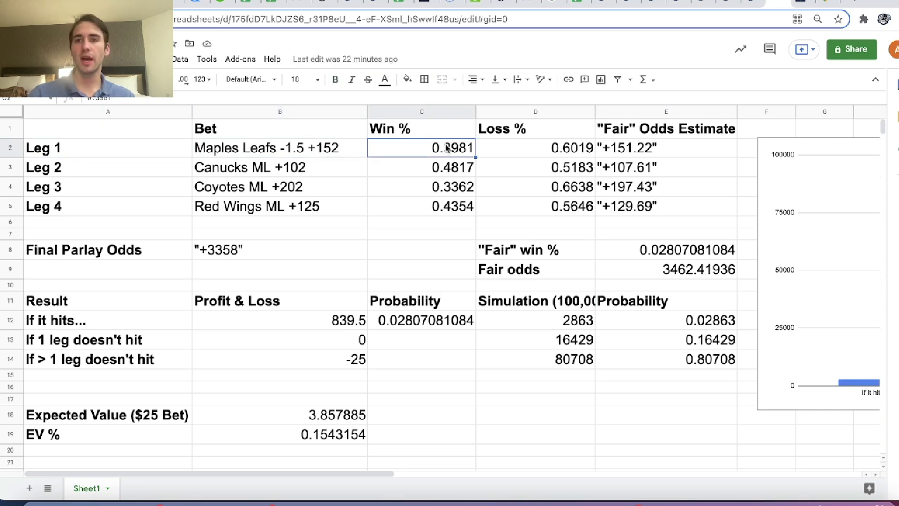
pyautogui.click(755, 5)
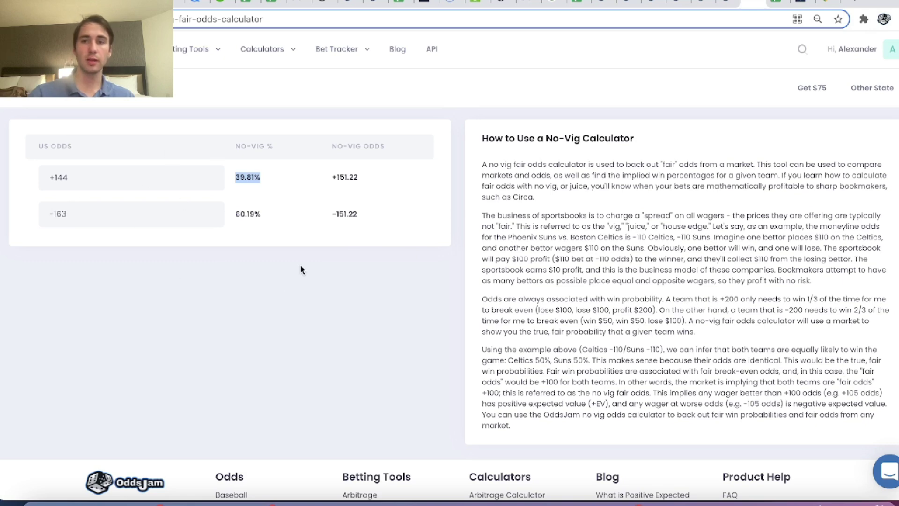
pyautogui.click(727, 2)
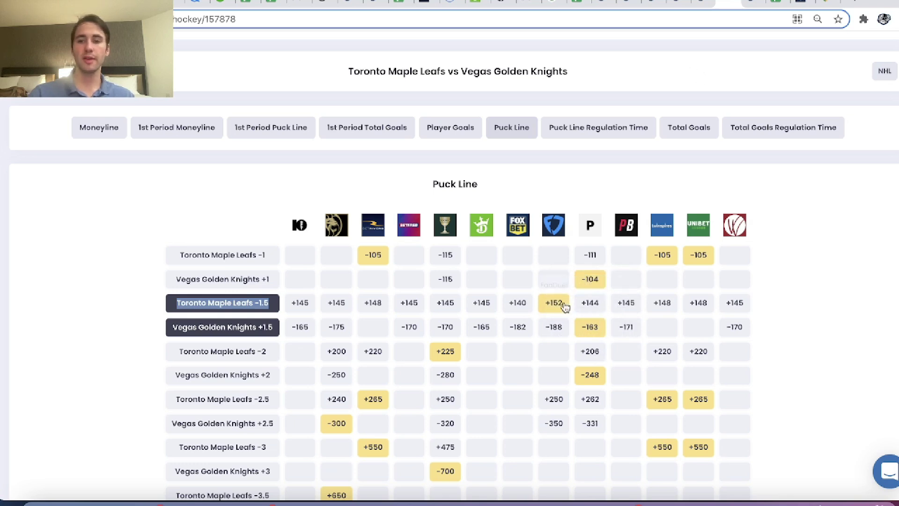
# Calculate no-vig odds for the Vancouver Canucks vs New York Rangers moneyline by entering +102 and -114 in the no-vig calculator
pyautogui.click(701, 4)
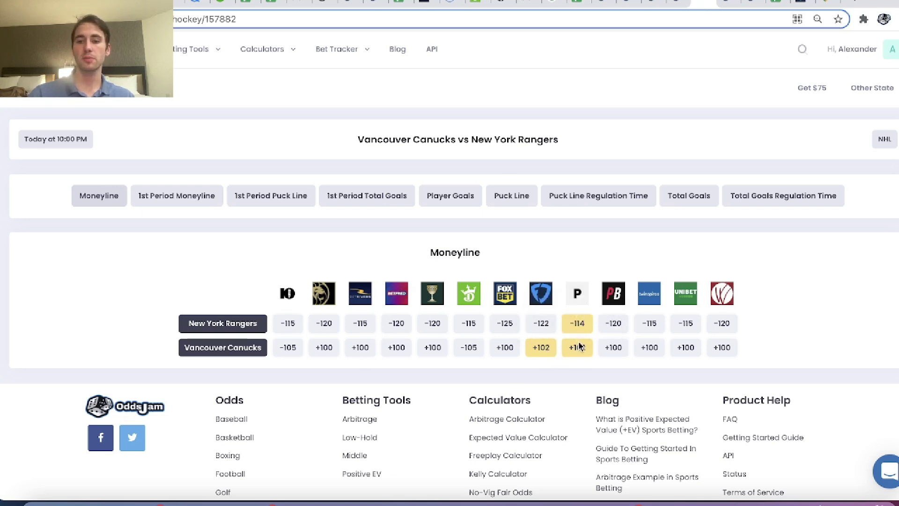
pyautogui.click(665, 3)
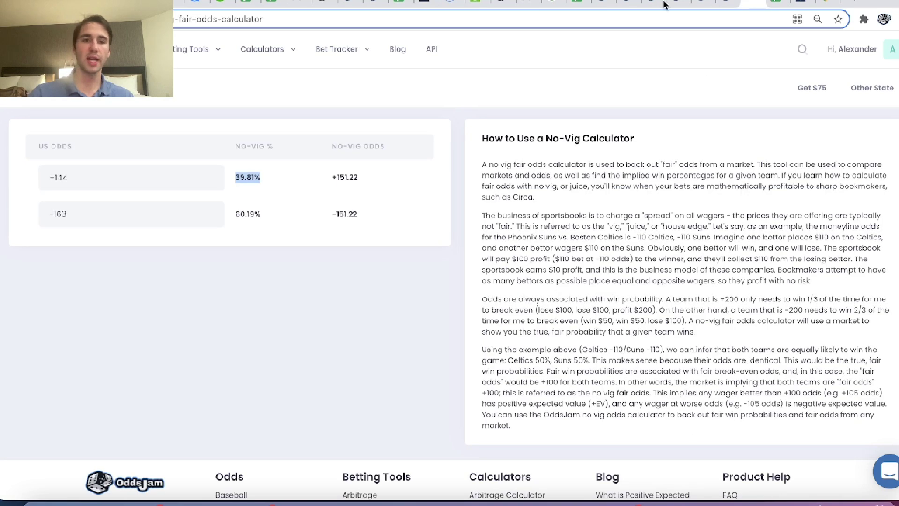
pyautogui.doubleClick(98, 182)
pyautogui.write('+102')
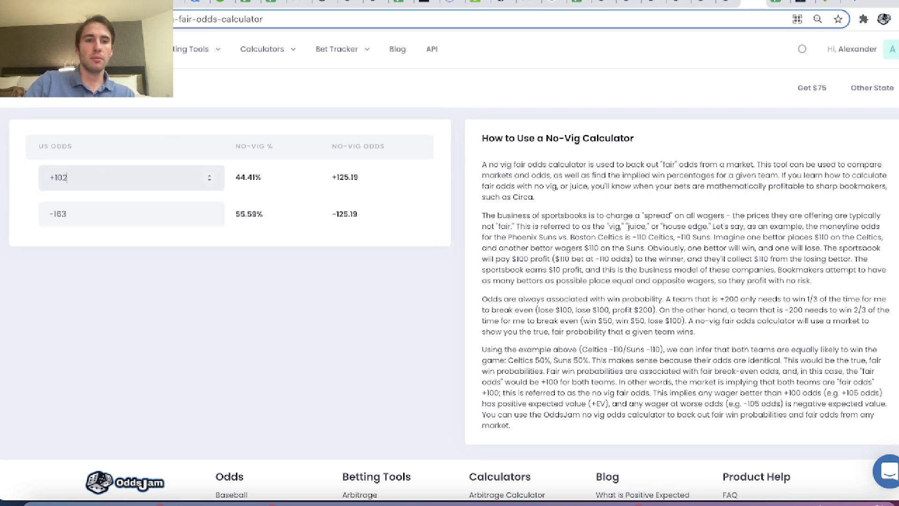
pyautogui.press('Tab')
pyautogui.write('-114')
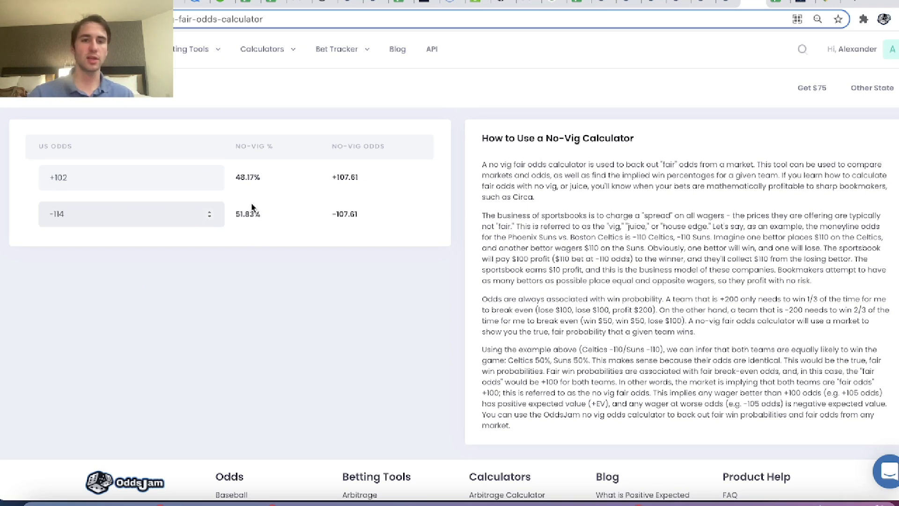
pyautogui.tripleClick(243, 175)
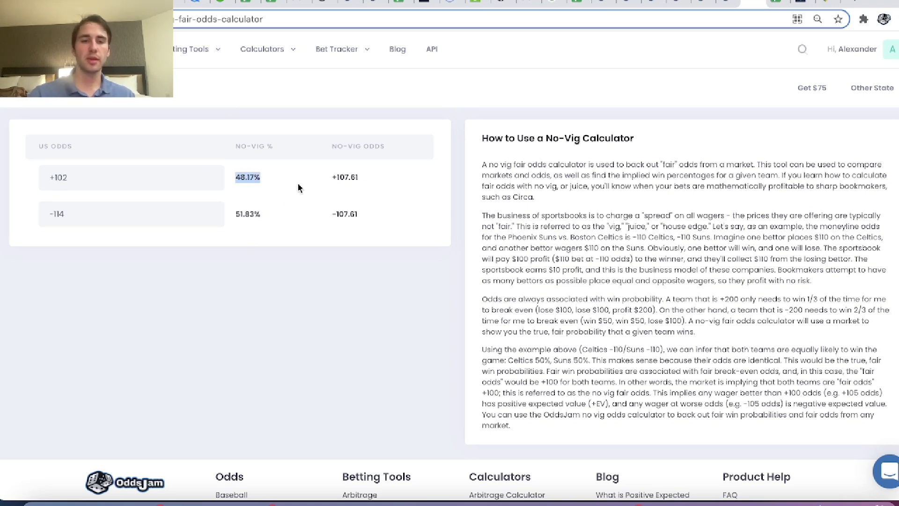
pyautogui.tripleClick(356, 177)
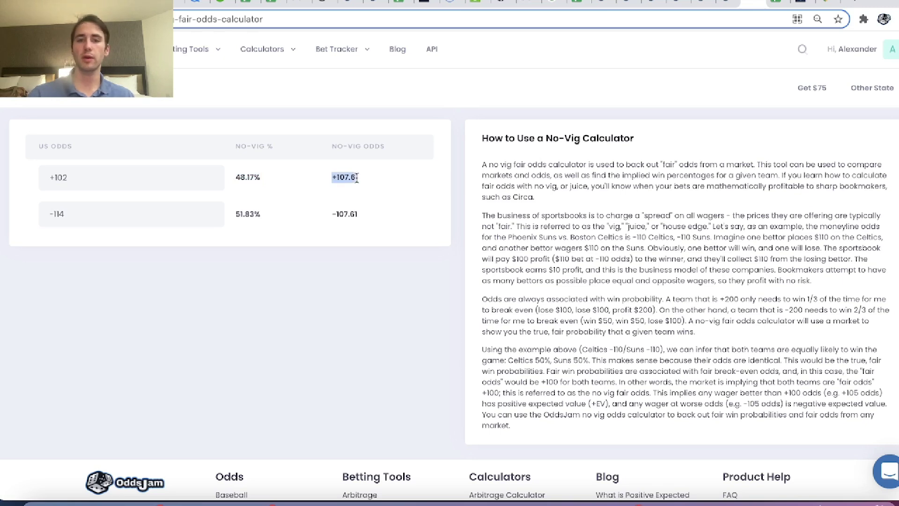
# Review the moneyline odds for Canucks vs Rangers, Flyers vs Coyotes, and Canadiens vs Red Wings
pyautogui.click(704, 3)
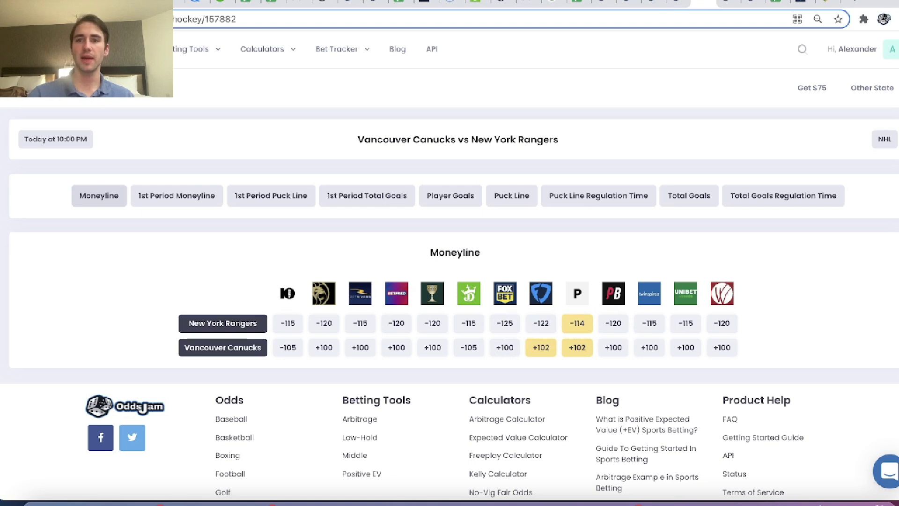
pyautogui.hotkey('ctrl', 'shift', 'Tab')
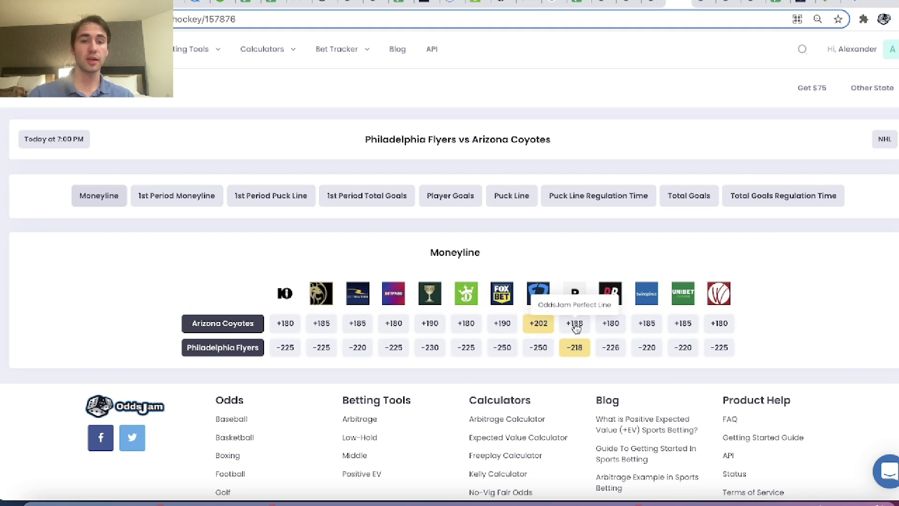
pyautogui.click(645, 2)
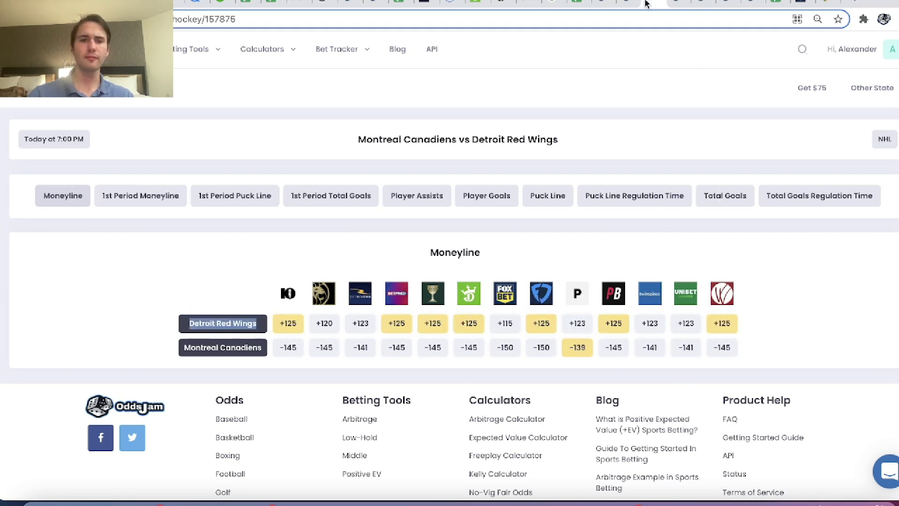
pyautogui.click(581, 258)
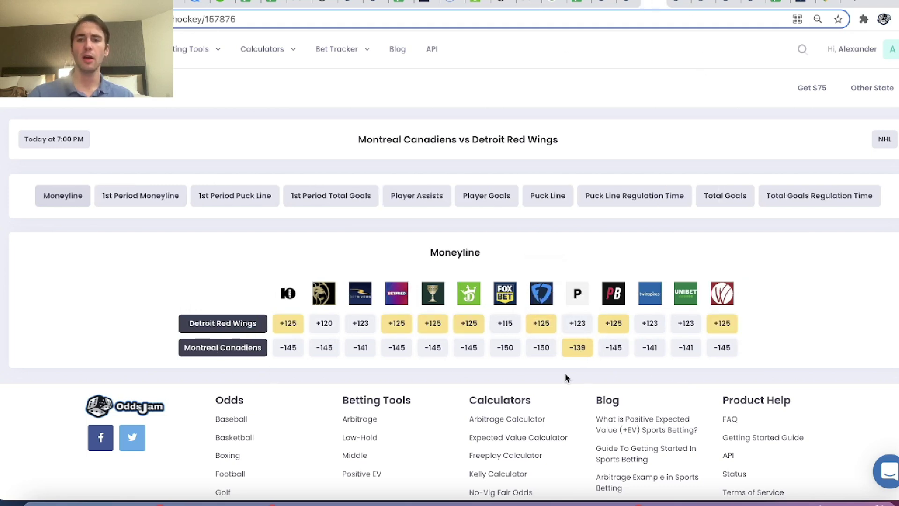
# Return to the parlay spreadsheet and review the Win % values alongside each of the four legs
pyautogui.click(780, 5)
pyautogui.moveTo(448, 153); pyautogui.dragTo(436, 212)
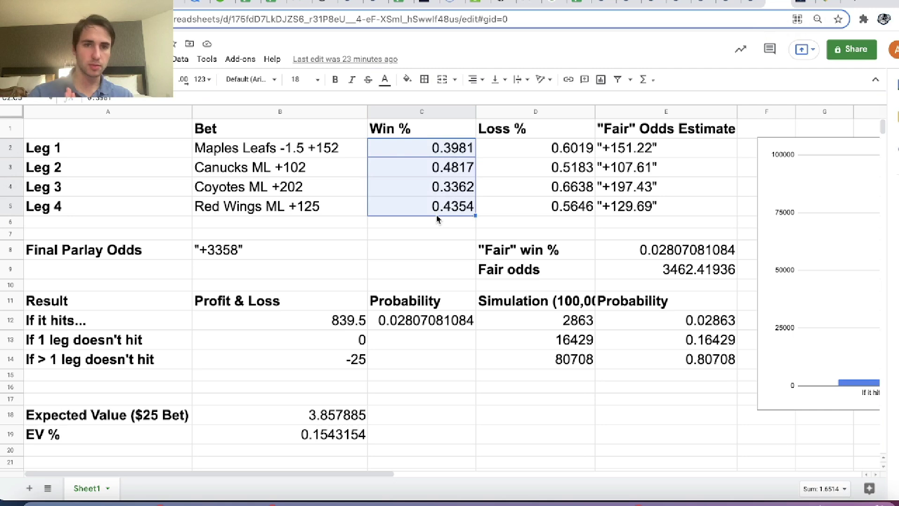
pyautogui.moveTo(221, 136); pyautogui.dragTo(86, 217)
pyautogui.moveTo(412, 129); pyautogui.dragTo(375, 213)
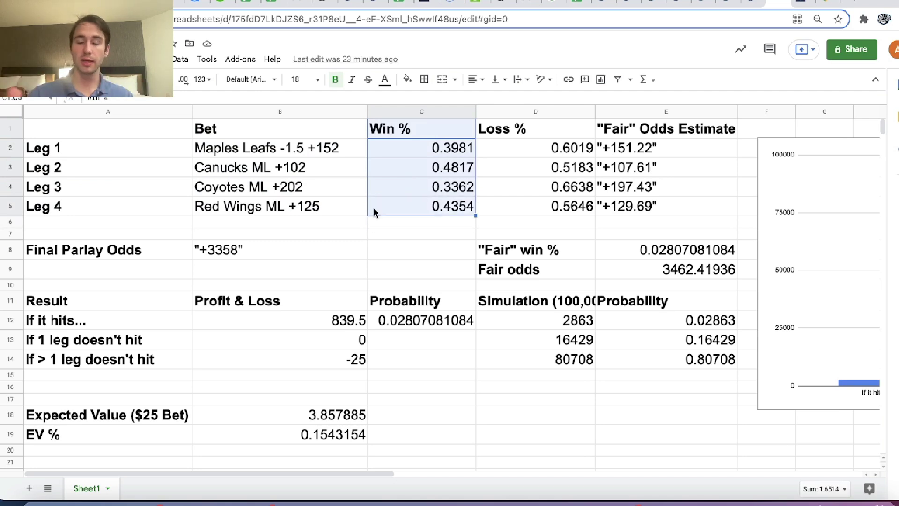
# Compare the Win % values of the four legs with the Canucks' no-vig percentage in the no-vig calculator
pyautogui.click(410, 149)
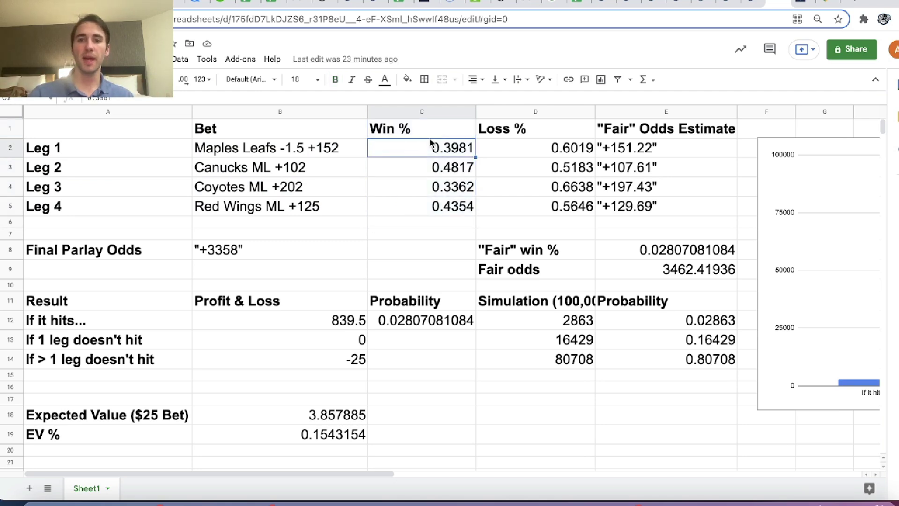
pyautogui.moveTo(431, 146); pyautogui.dragTo(434, 206)
pyautogui.click(754, 2)
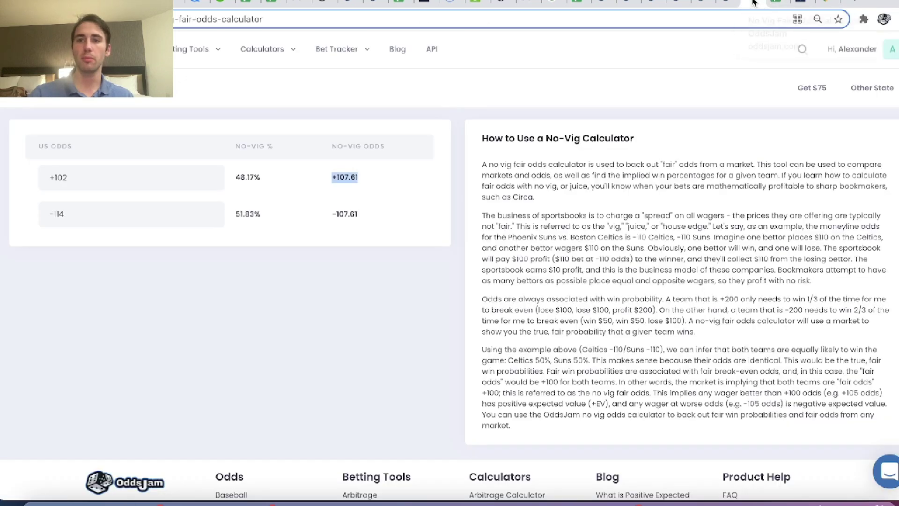
pyautogui.tripleClick(253, 176)
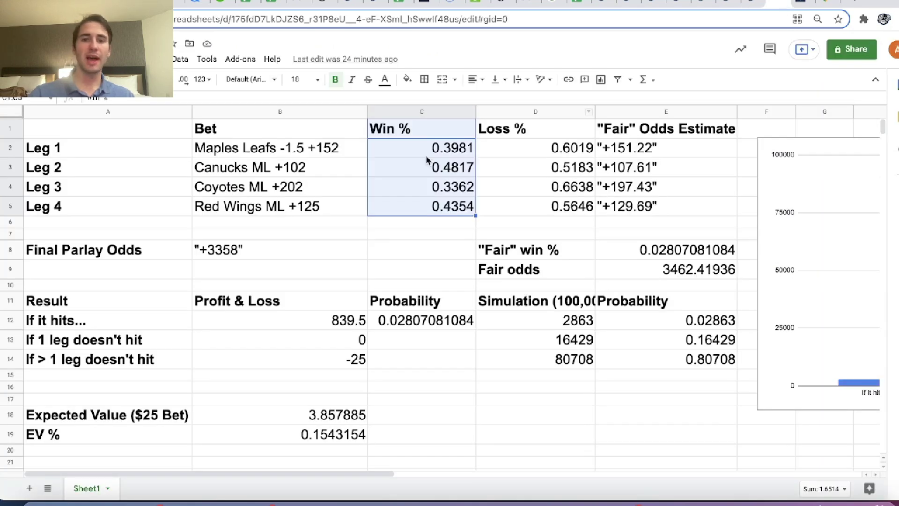
# Return to the parlay spreadsheet and review the four legs' bets together with their win percentages
pyautogui.moveTo(109, 146); pyautogui.dragTo(444, 217)
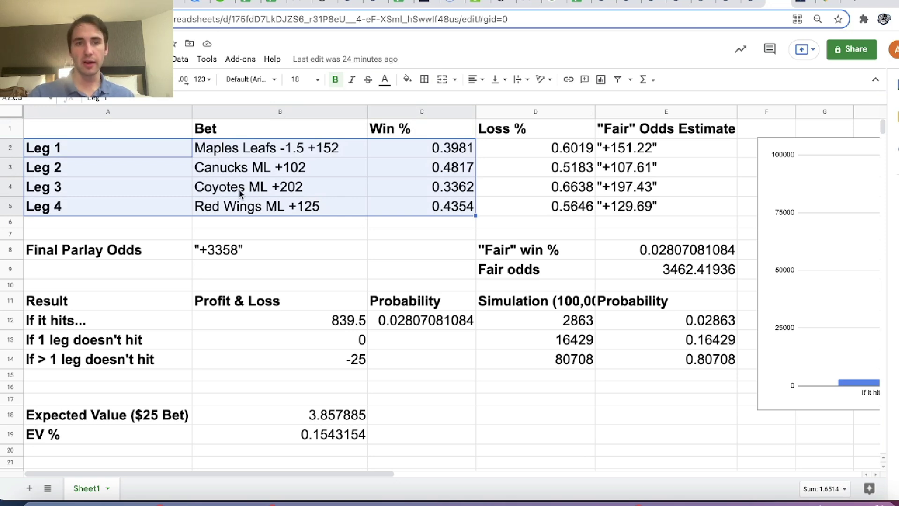
pyautogui.click(383, 203)
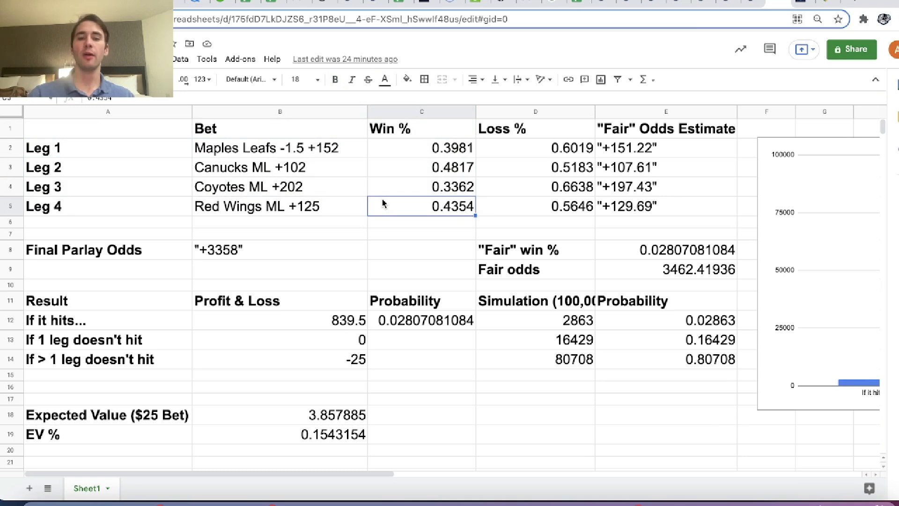
pyautogui.moveTo(411, 149); pyautogui.dragTo(443, 209)
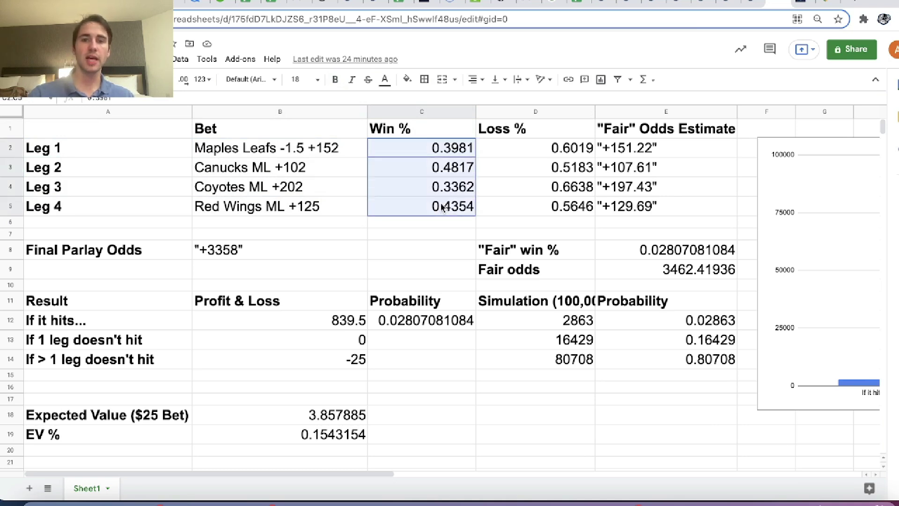
pyautogui.moveTo(111, 149); pyautogui.dragTo(430, 221)
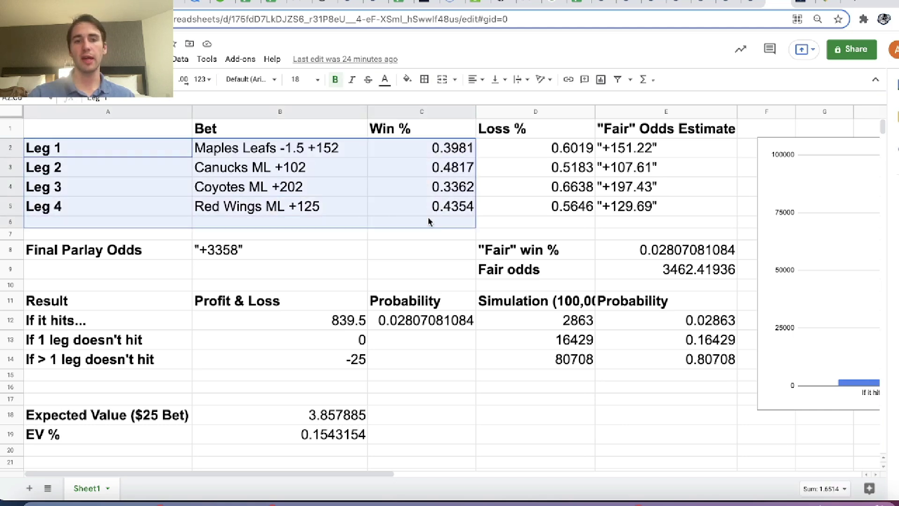
pyautogui.click(338, 212)
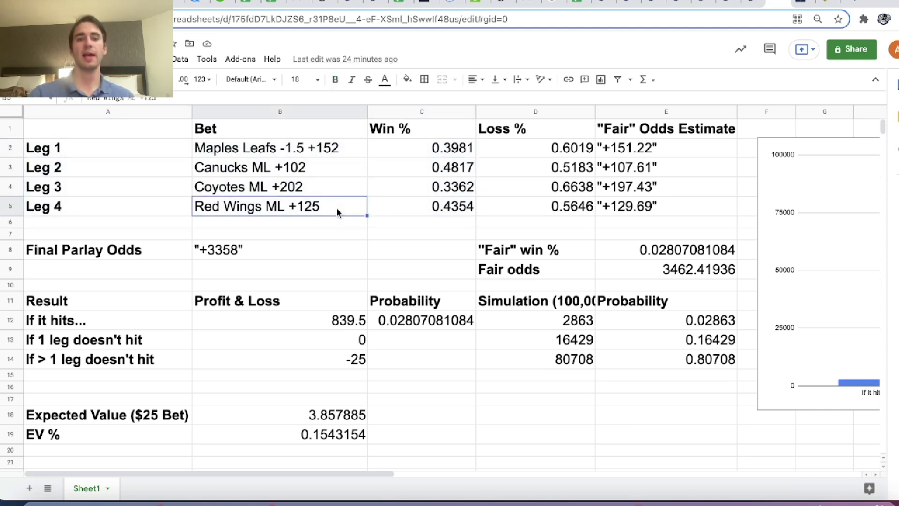
# Go from the Coyotes bet to the parlay's "Fair" win % value to inspect its formula
pyautogui.press('Up')
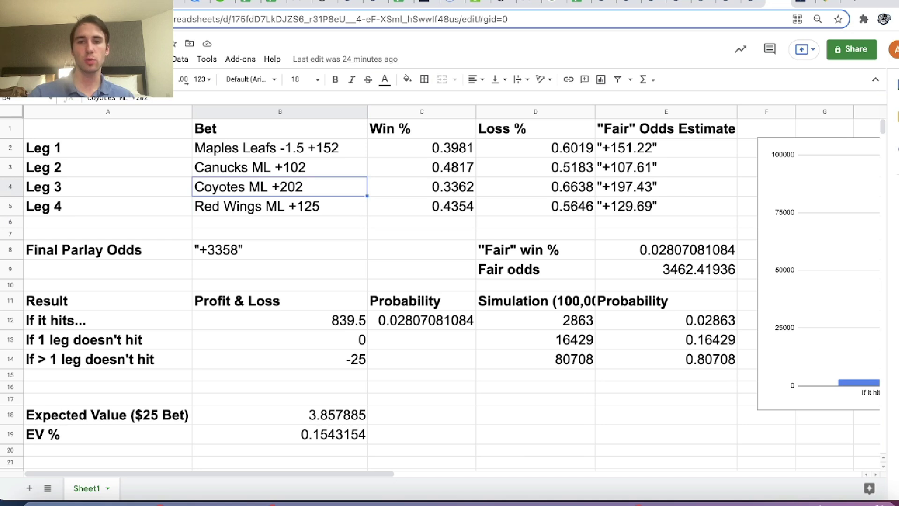
pyautogui.press('Right')
pyautogui.press('Right')
pyautogui.press('Right')
pyautogui.press('Down')
pyautogui.press('Down')
pyautogui.press('Down')
pyautogui.press('Down')
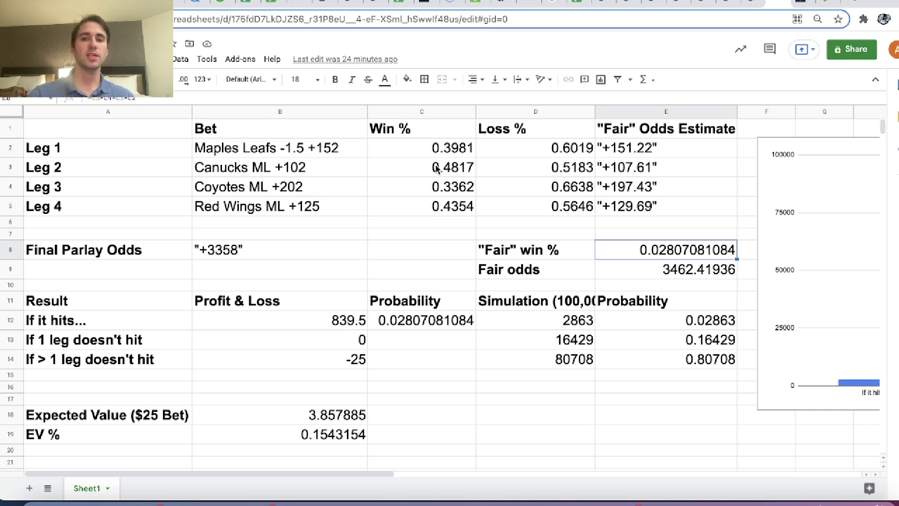
# Check each leg's win percentage against the formula that multiplies them into the "Fair" win %
pyautogui.moveTo(435, 156); pyautogui.dragTo(447, 215)
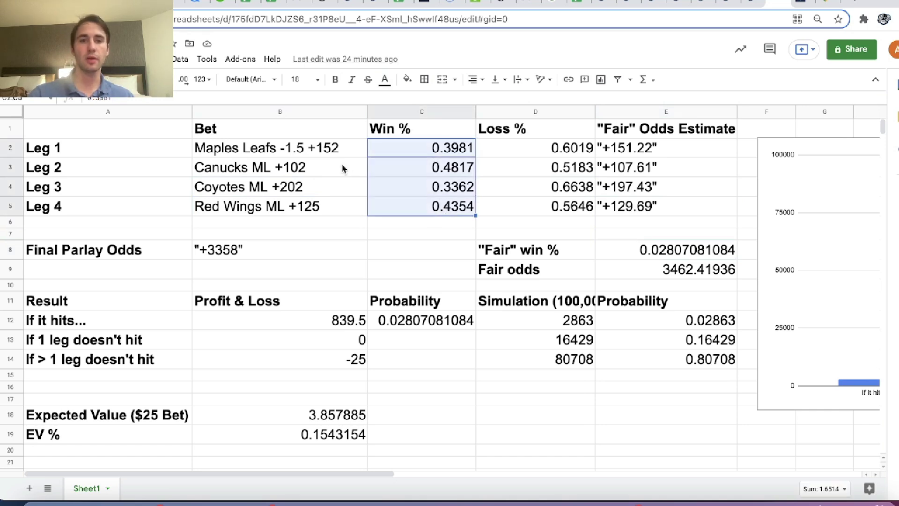
pyautogui.click(303, 153)
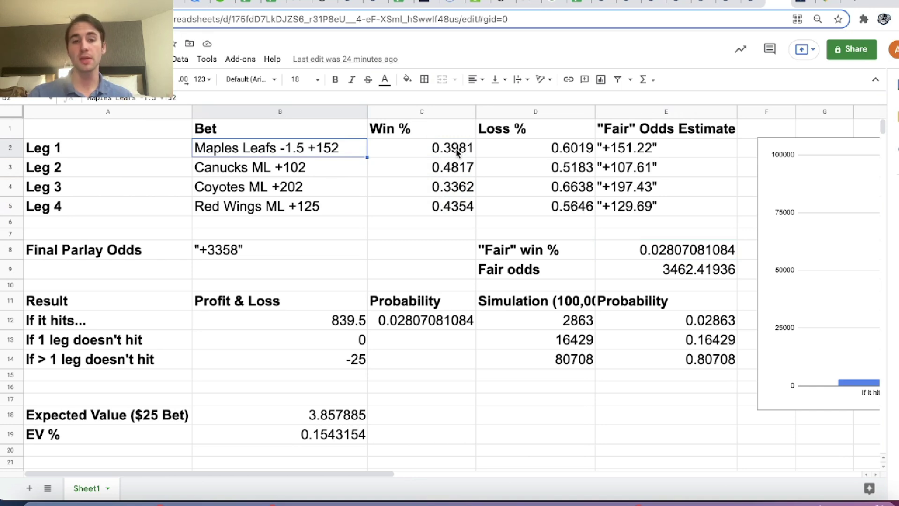
pyautogui.click(281, 166)
pyautogui.press('Tab')
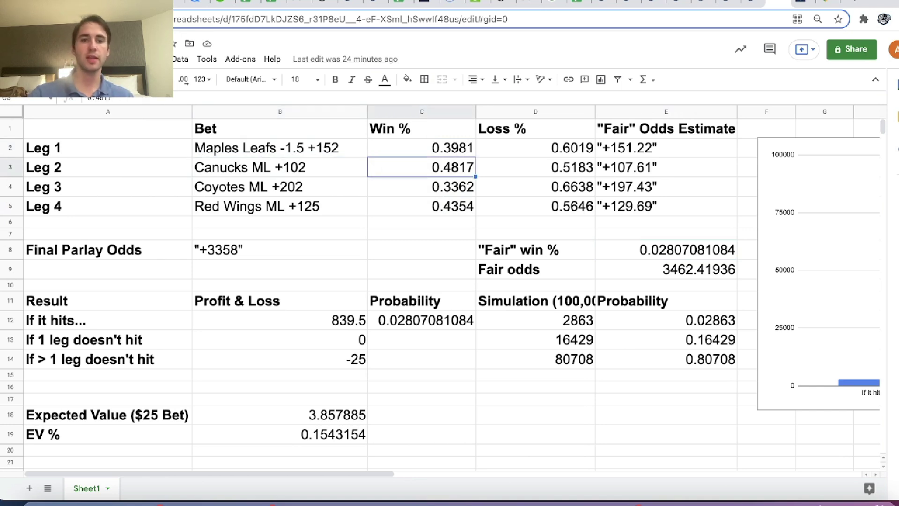
pyautogui.press('Return')
pyautogui.click(421, 186)
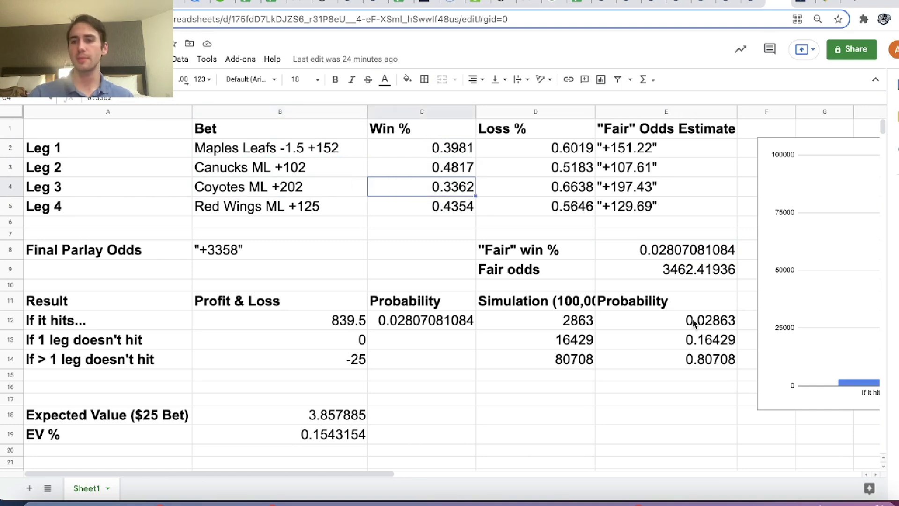
pyautogui.click(683, 256)
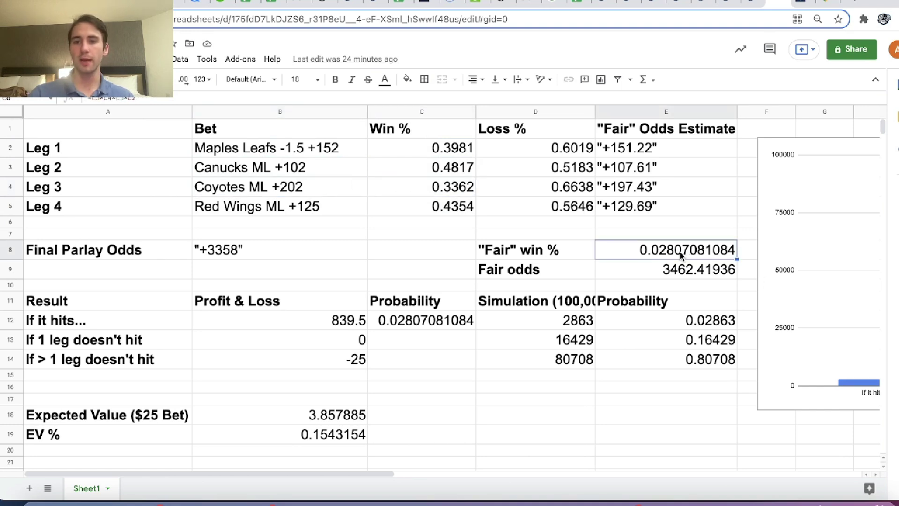
pyautogui.click(243, 98)
pyautogui.press('Escape')
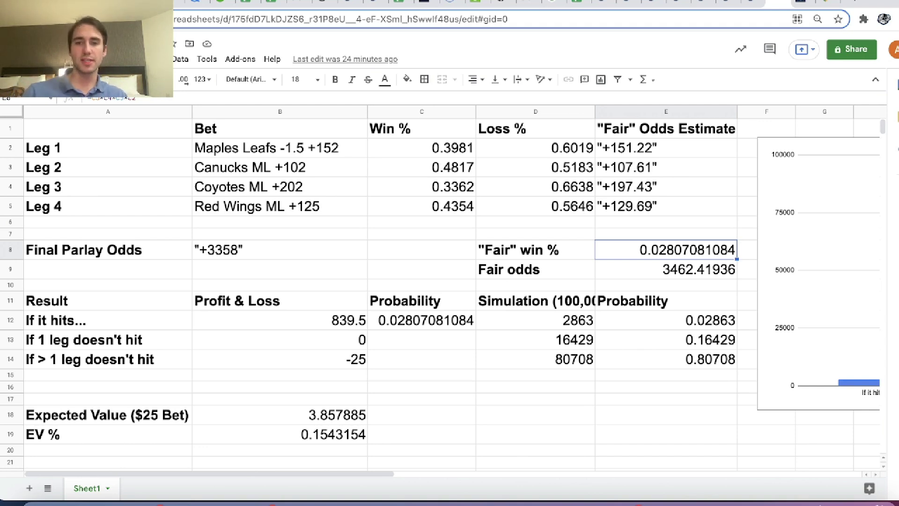
# Convert the parlay's fair win probability of 2.81% to American odds in the OddsJam odds converter
pyautogui.click(666, 269)
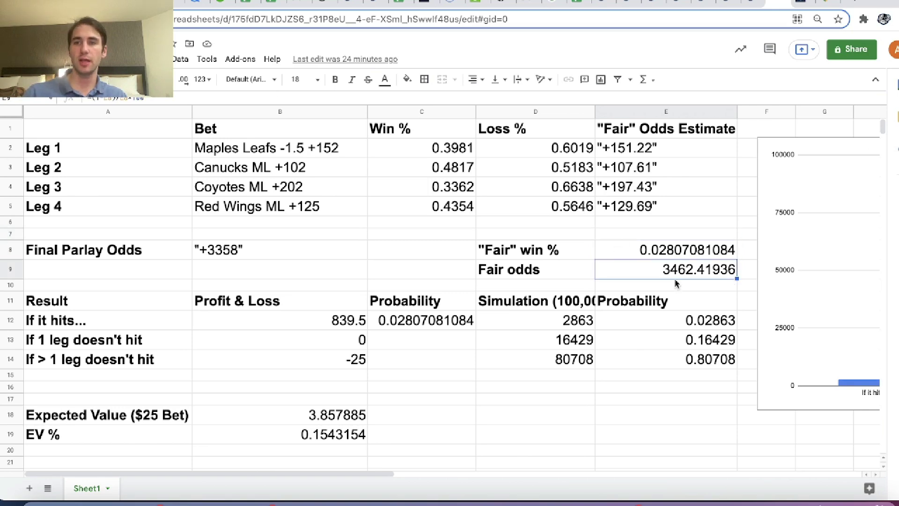
pyautogui.click(754, 5)
pyautogui.moveTo(262, 55)
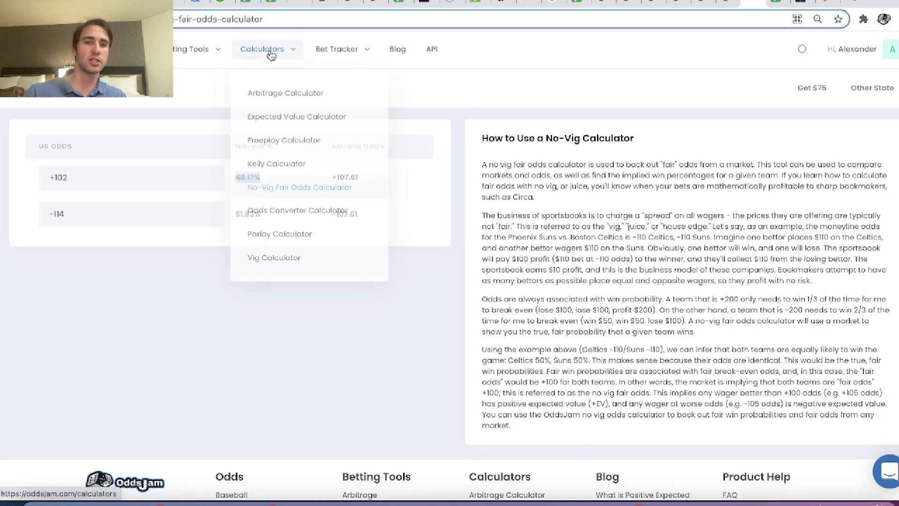
pyautogui.click(303, 208)
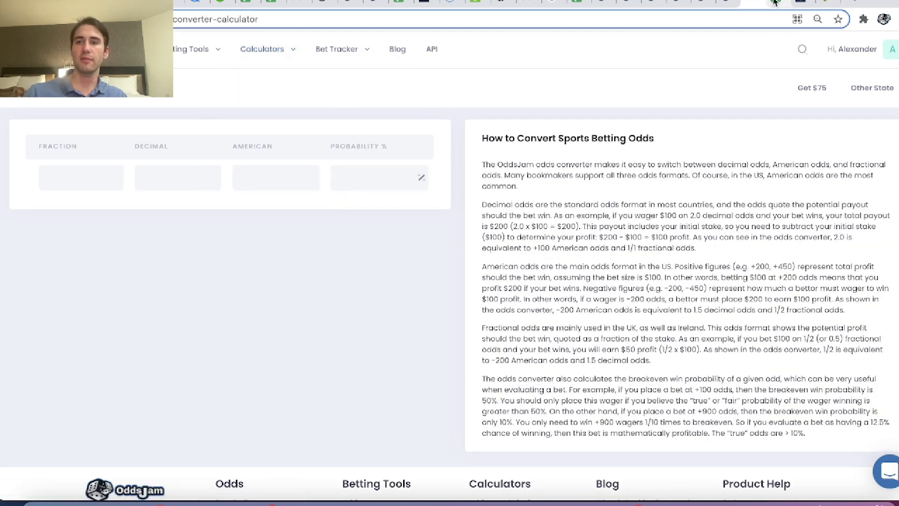
pyautogui.click(367, 181)
pyautogui.write('2.81')
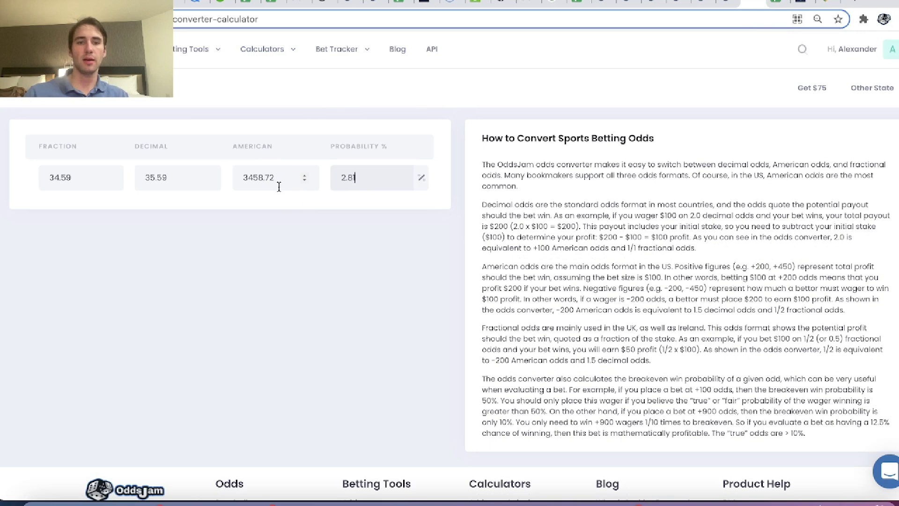
pyautogui.doubleClick(258, 180)
# Compare the spreadsheet's Fair odds with the four-leg parlay's odds among the active bets on FanDuel
pyautogui.click(777, 6)
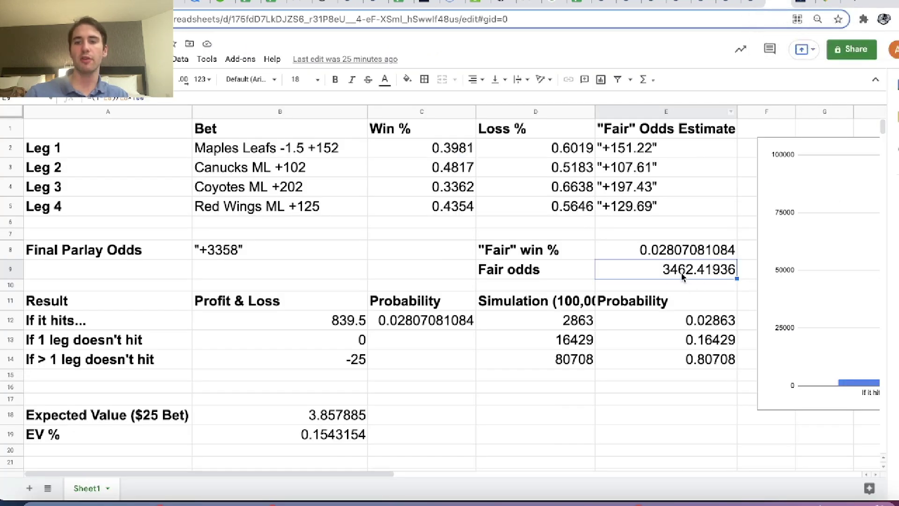
pyautogui.moveTo(549, 279); pyautogui.dragTo(692, 265)
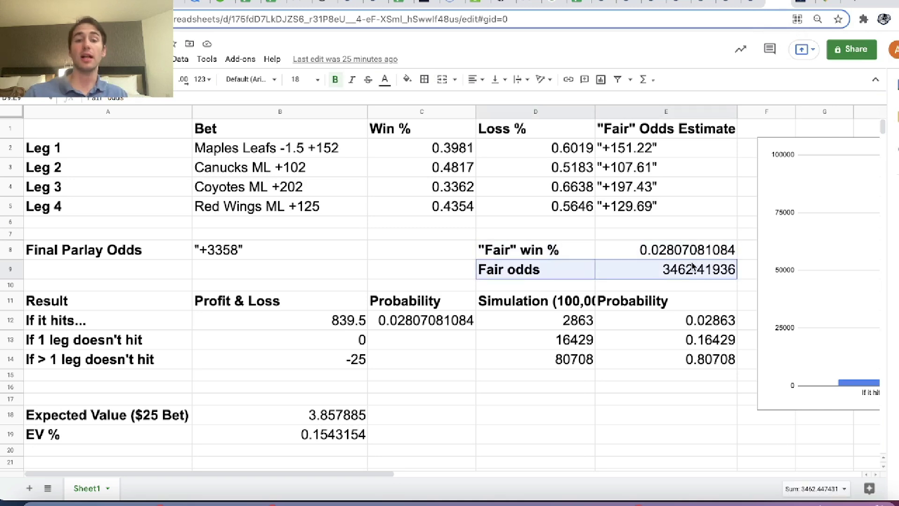
pyautogui.click(799, 3)
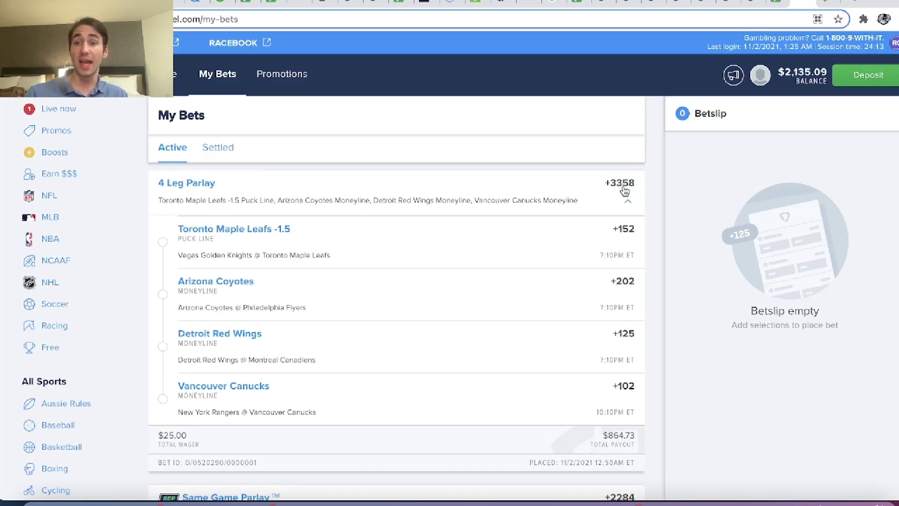
# Return to the spreadsheet and compare the Final Parlay Odds with the Fair odds and the per-leg fair estimates
pyautogui.click(775, 2)
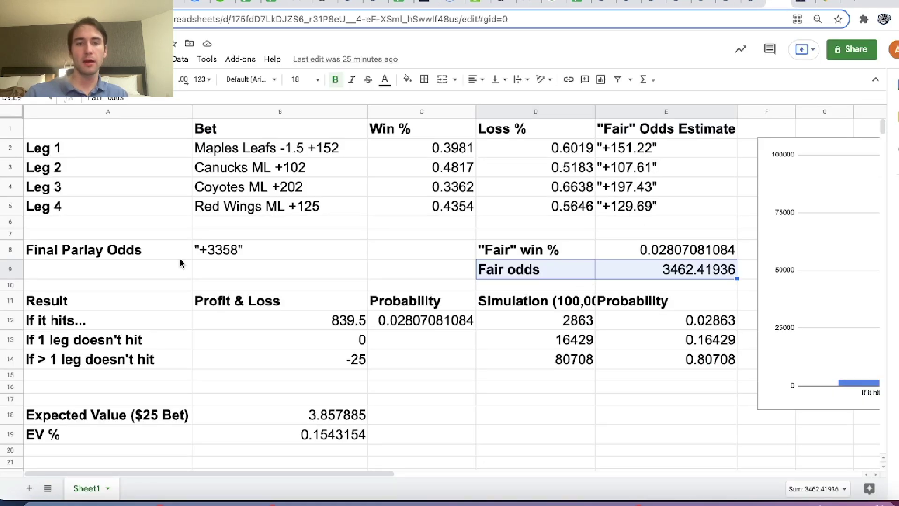
pyautogui.click(143, 261)
pyautogui.keyDown('shift'); pyautogui.click(273, 260); pyautogui.keyUp('shift')
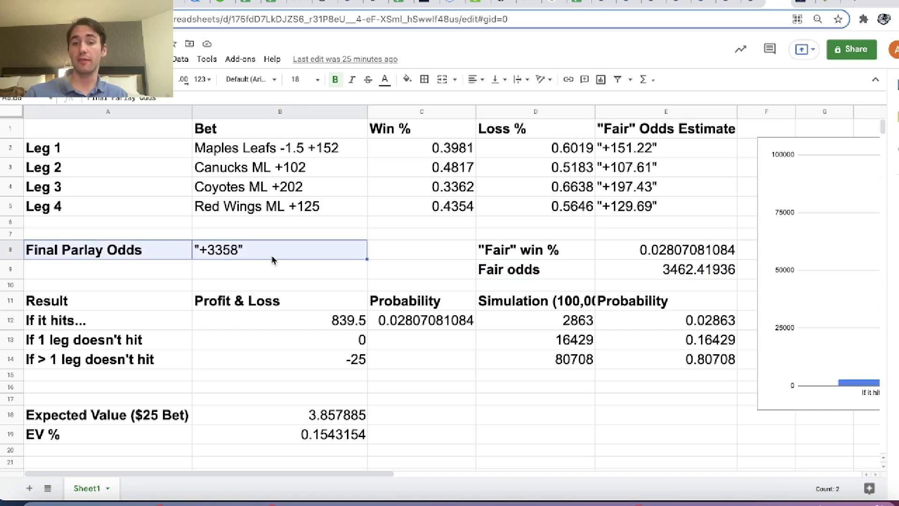
pyautogui.click(551, 269)
pyautogui.keyDown('shift'); pyautogui.click(667, 270); pyautogui.keyUp('shift')
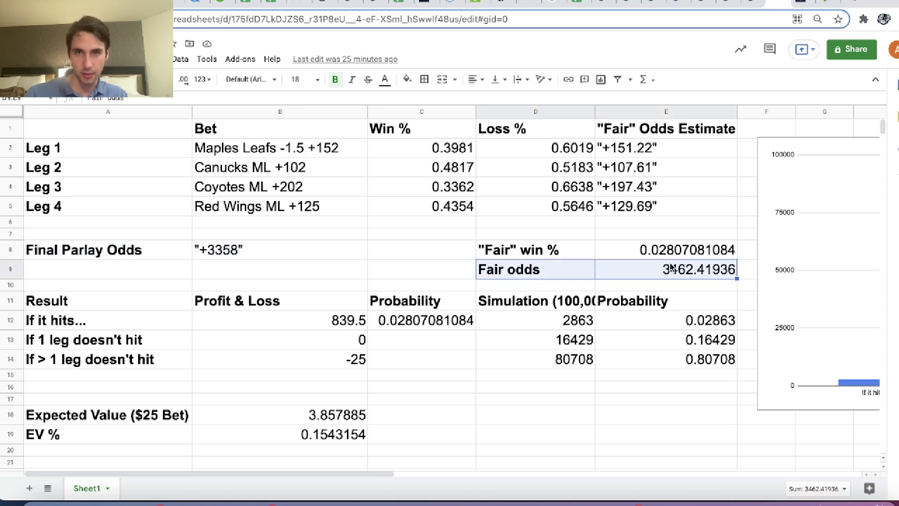
pyautogui.click(672, 269)
pyautogui.click(528, 271)
pyautogui.keyDown('shift'); pyautogui.click(667, 272); pyautogui.keyUp('shift')
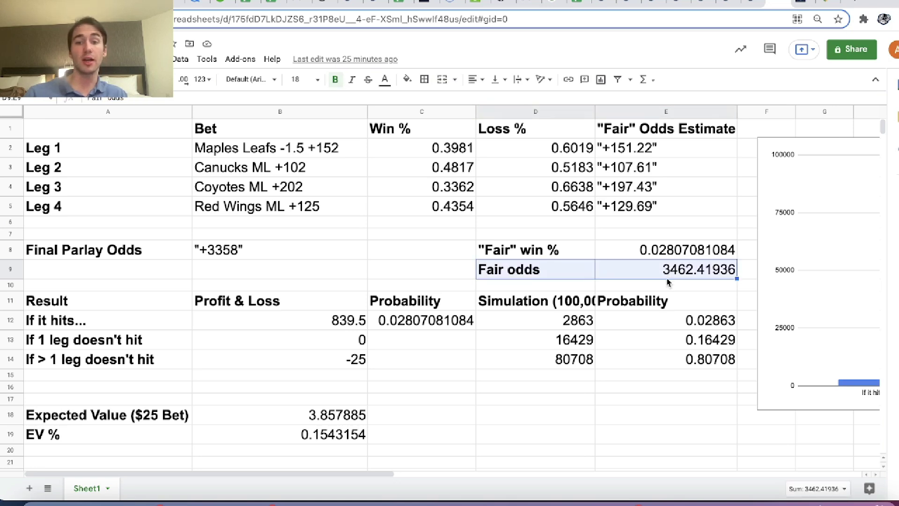
pyautogui.moveTo(424, 148); pyautogui.dragTo(608, 207)
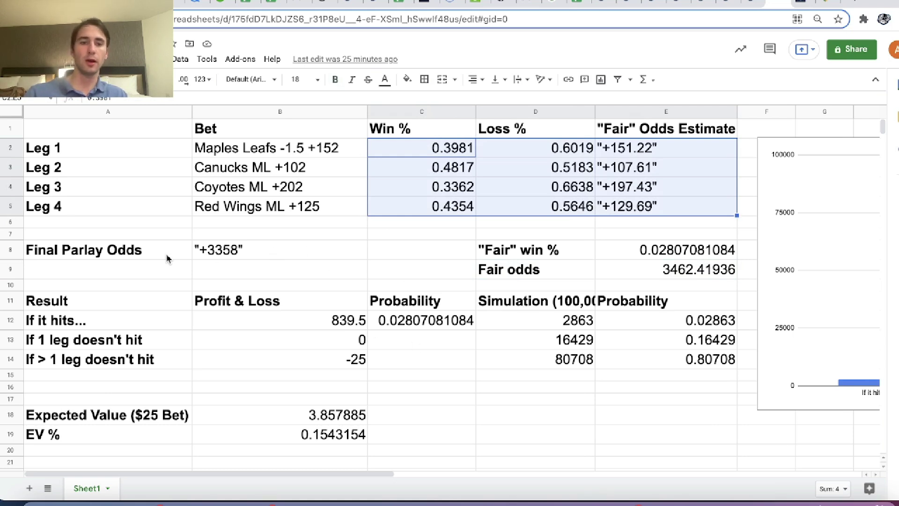
pyautogui.moveTo(103, 253); pyautogui.dragTo(651, 274)
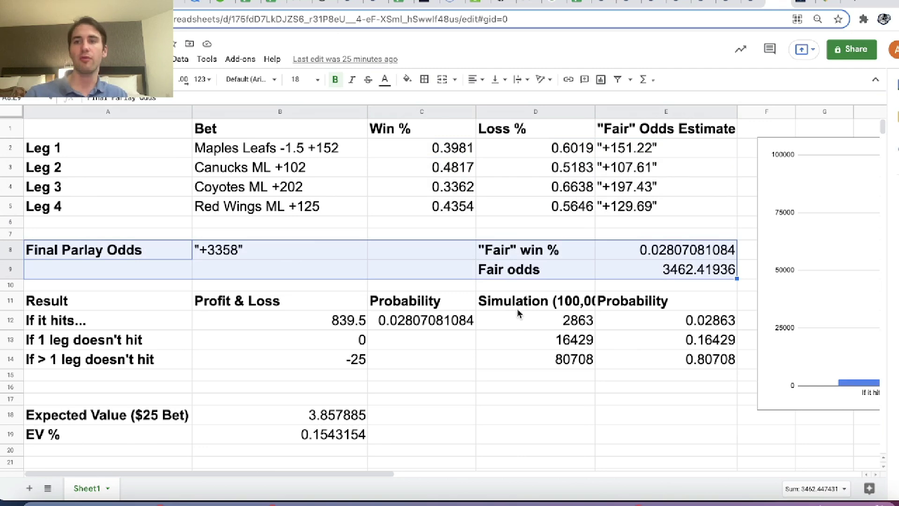
# Open the NHL 4+ leg parlay promotion on FanDuel and read its refund terms
pyautogui.click(804, 4)
pyautogui.click(285, 82)
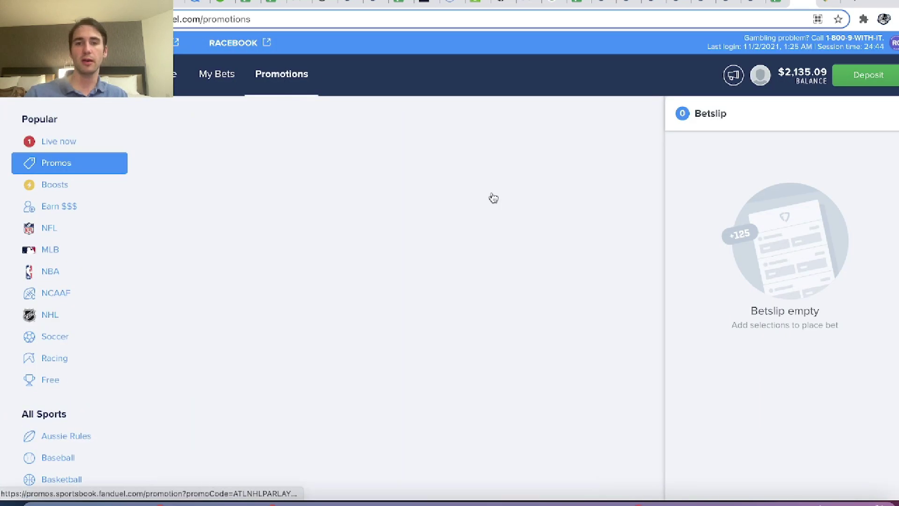
pyautogui.scroll(-3, 502, 367)
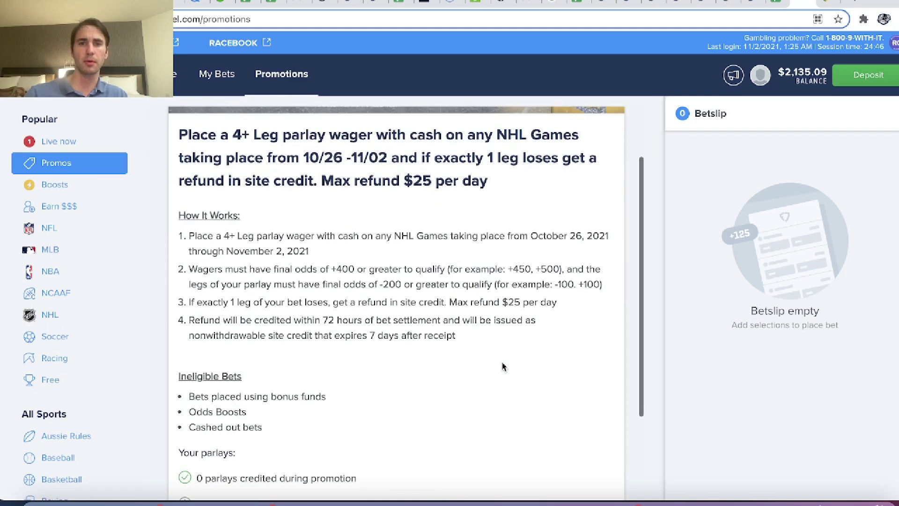
pyautogui.tripleClick(441, 178)
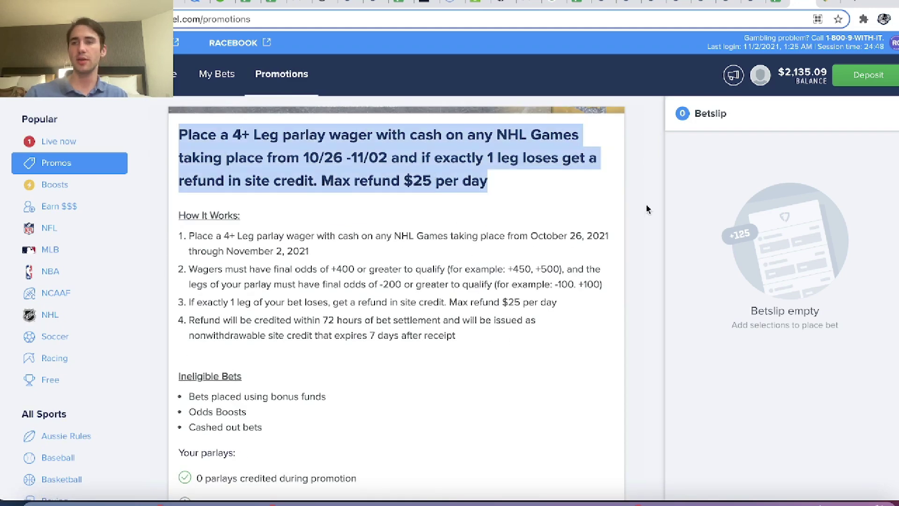
# Return to the spreadsheet and review the final parlay odds, the four bets, and the profit if the parlay hits
pyautogui.click(772, 2)
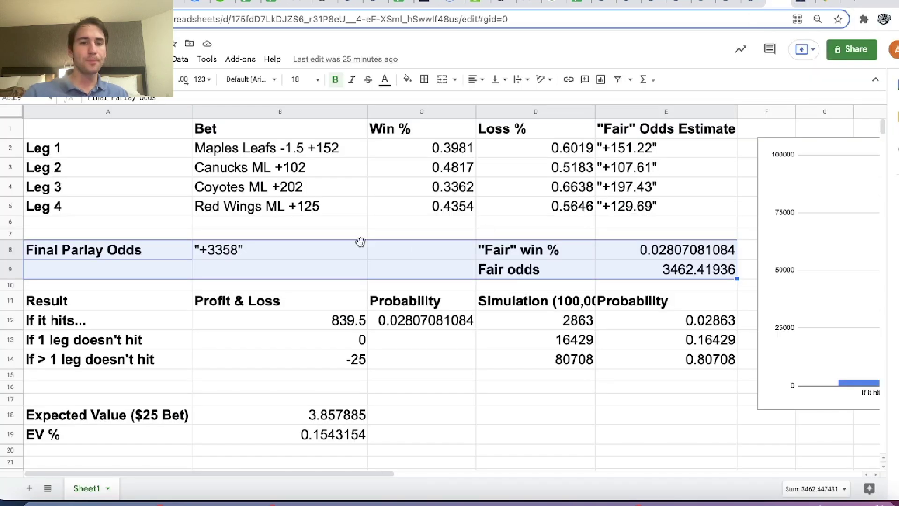
pyautogui.click(290, 255)
pyautogui.moveTo(287, 148); pyautogui.dragTo(311, 211)
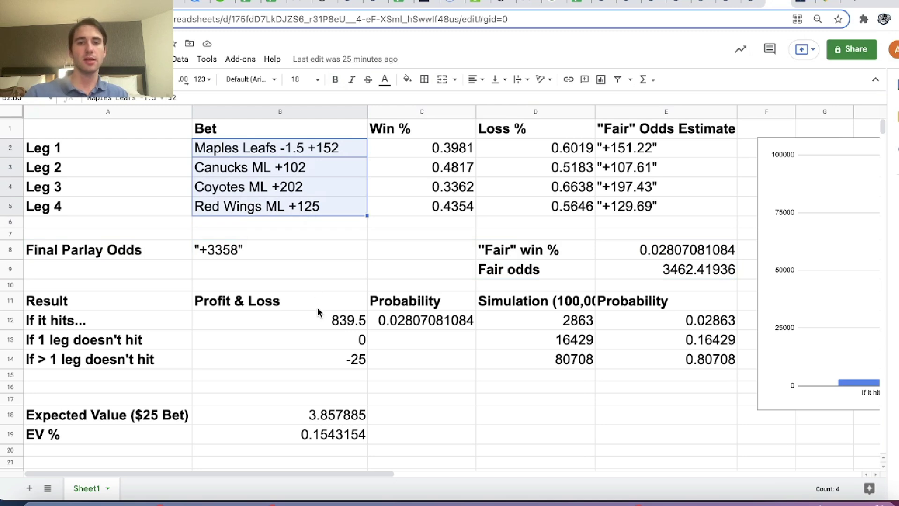
pyautogui.click(118, 326)
pyautogui.press('Right')
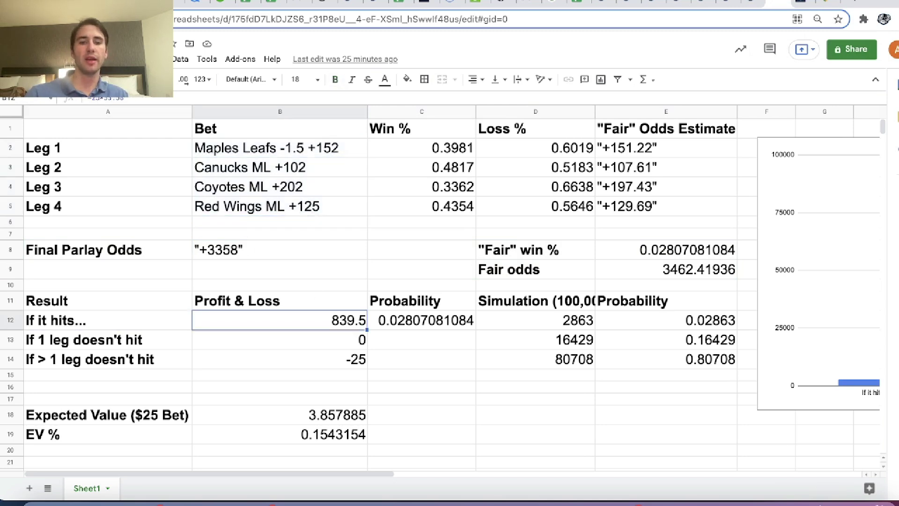
# Inspect the formula behind the profit if the parlay hits, and review the final parlay odds and the four leg bets
pyautogui.click(152, 98)
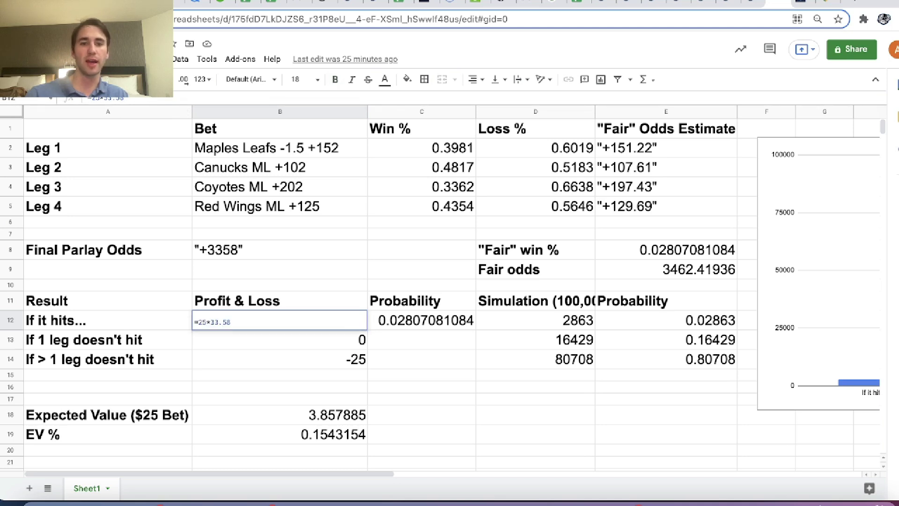
pyautogui.press('Return')
pyautogui.press('Up')
pyautogui.press('Up')
pyautogui.press('Up')
pyautogui.press('Up')
pyautogui.press('Up')
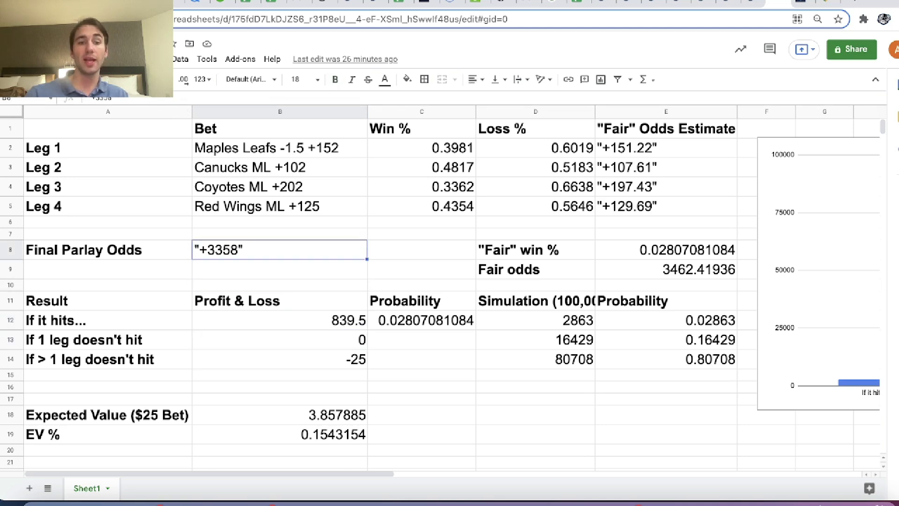
pyautogui.press('Left')
pyautogui.moveTo(262, 146); pyautogui.dragTo(275, 212)
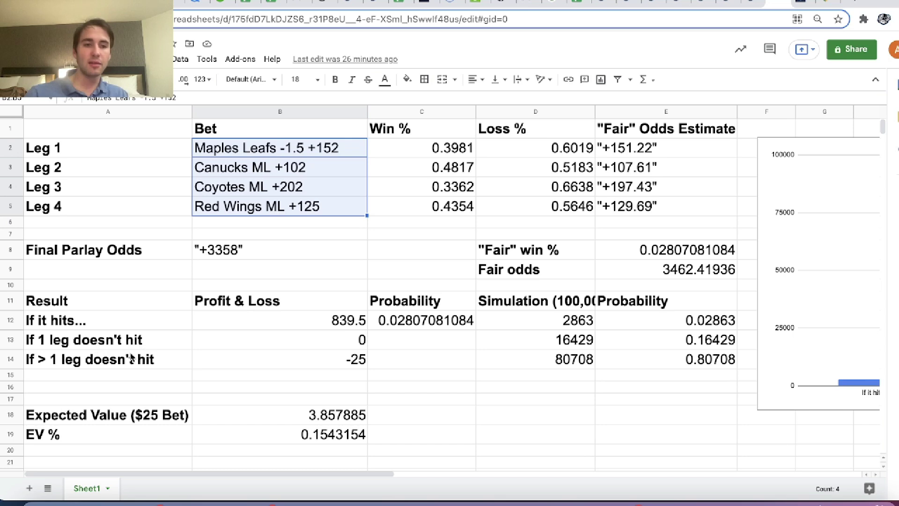
# Try a Profit & Loss of -25 for the case where 1 leg doesn't hit, and undo the change
pyautogui.click(288, 345)
pyautogui.write('-25')
pyautogui.press('Return')
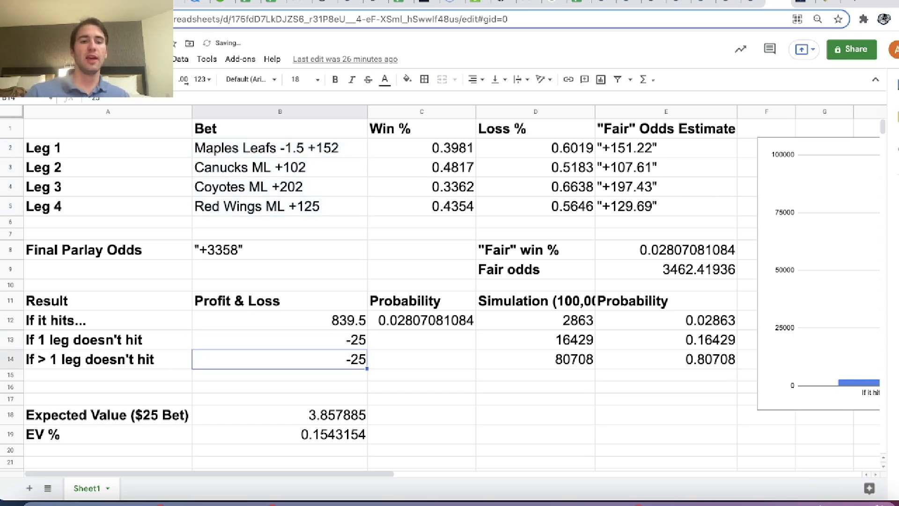
pyautogui.click(288, 340)
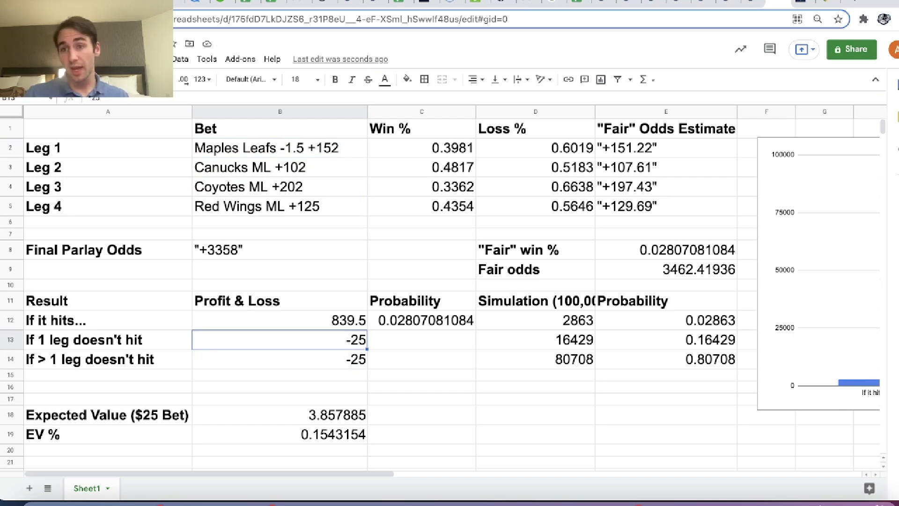
pyautogui.hotkey('ctrl', 'z')
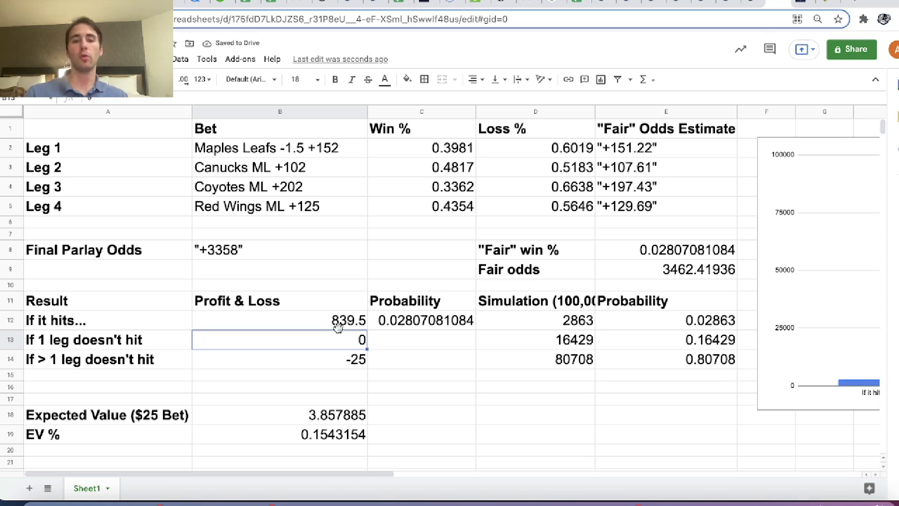
# Review the Profit & Loss for each of the three parlay results in the Result table
pyautogui.press('Down')
pyautogui.press('Left')
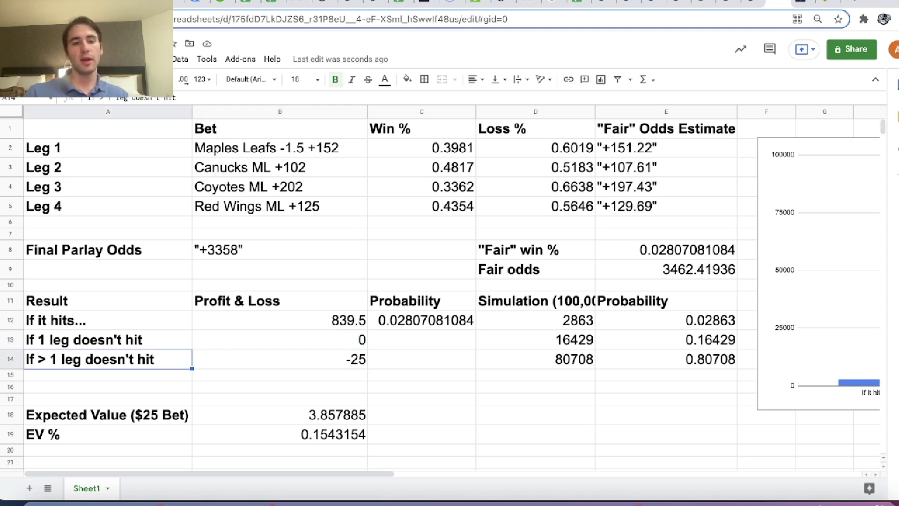
pyautogui.press('Right')
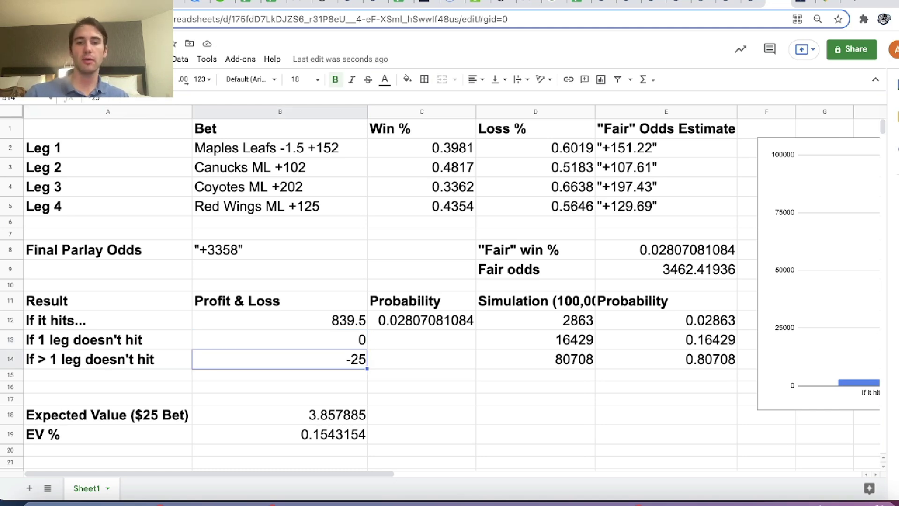
pyautogui.click(279, 340)
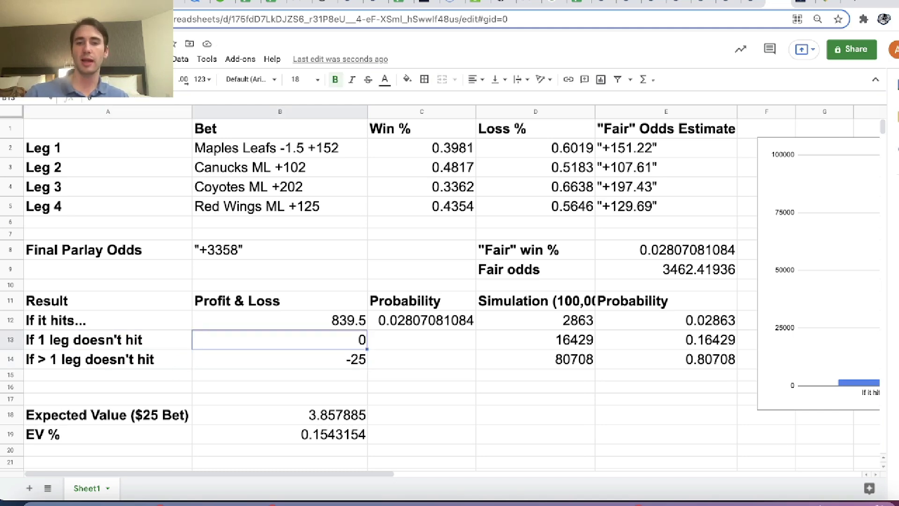
pyautogui.click(279, 320)
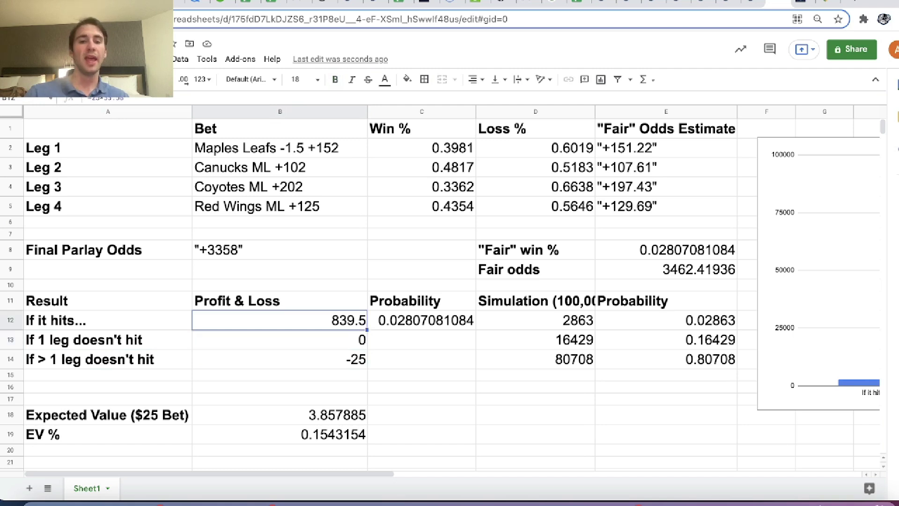
pyautogui.click(107, 320)
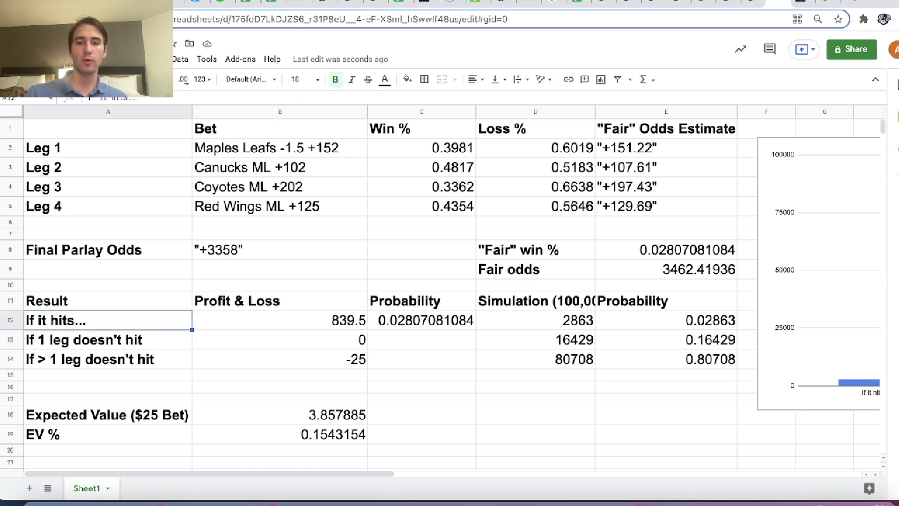
pyautogui.click(280, 319)
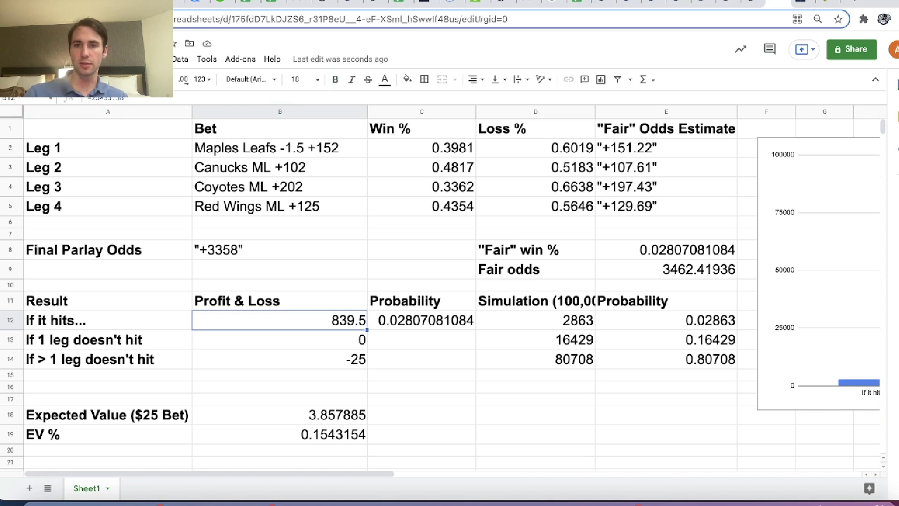
pyautogui.press('Right')
pyautogui.press('Up')
pyautogui.press('Up')
pyautogui.press('Up')
pyautogui.press('Up')
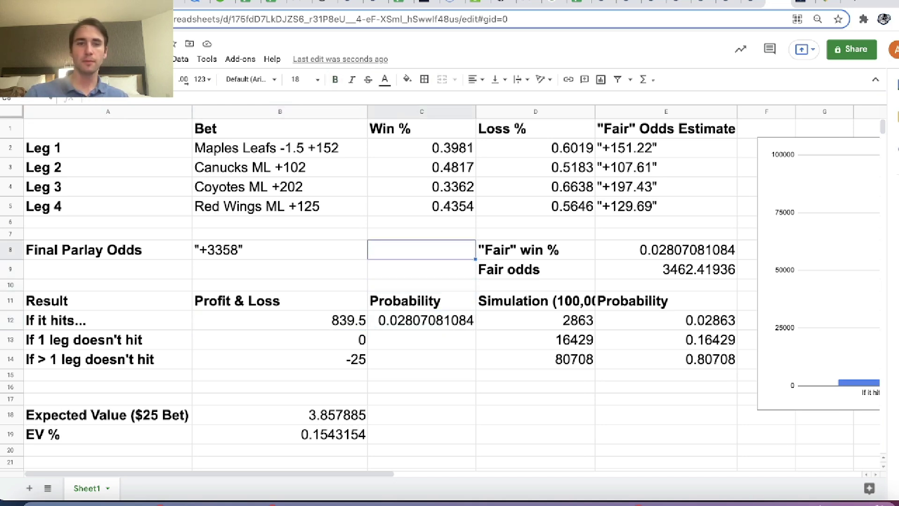
# Inspect the formula behind the Probability of the parlay hitting, checking that it references the "Fair" win % cell
pyautogui.click(107, 249)
pyautogui.press('Down')
pyautogui.press('Down')
pyautogui.press('Down')
pyautogui.press('Down')
pyautogui.press('Down')
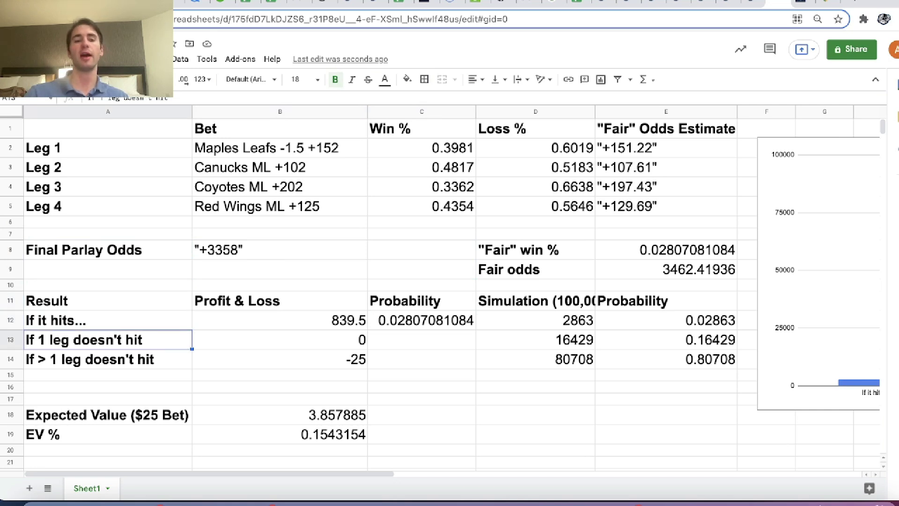
pyautogui.click(452, 318)
pyautogui.write('=E8')
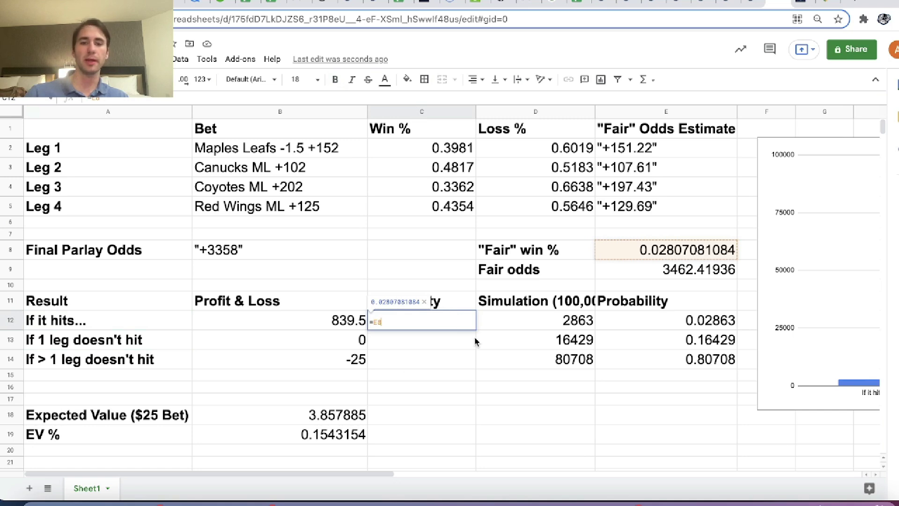
pyautogui.press('Return')
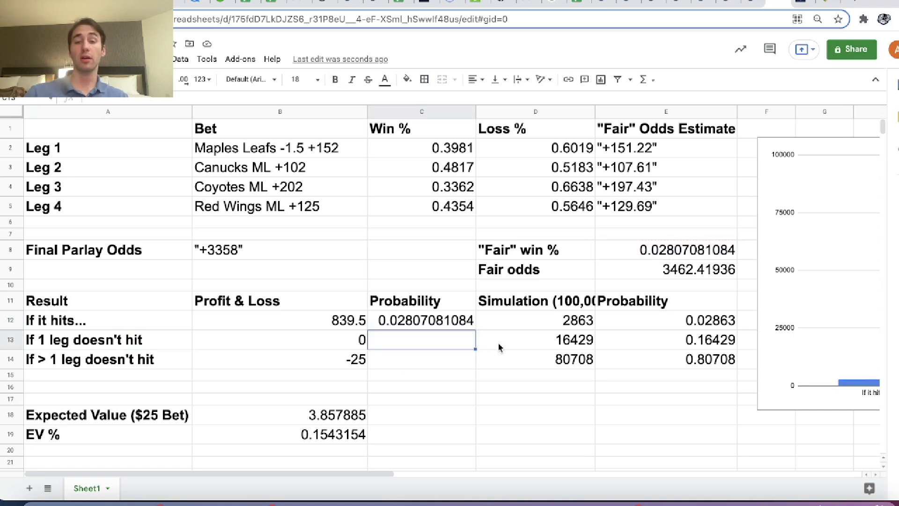
# Review the four legs' Win % values and open the No-Vig Fair Odds Calculator on OddsJam
pyautogui.moveTo(451, 148); pyautogui.dragTo(459, 212)
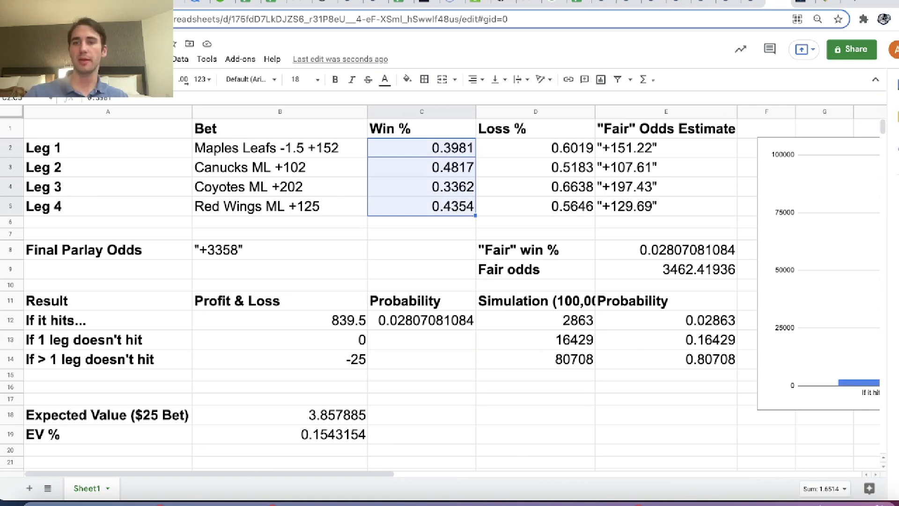
pyautogui.click(751, 7)
pyautogui.moveTo(283, 45)
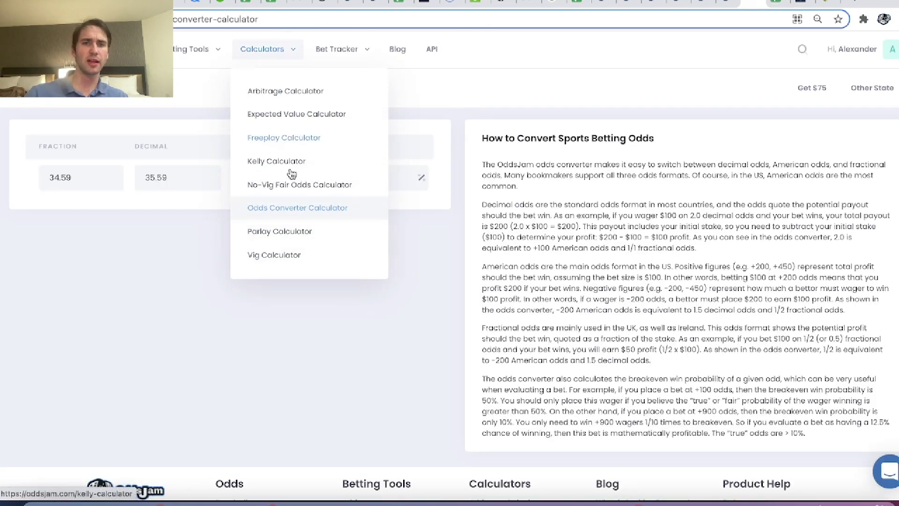
pyautogui.click(267, 181)
pyautogui.click(145, 181)
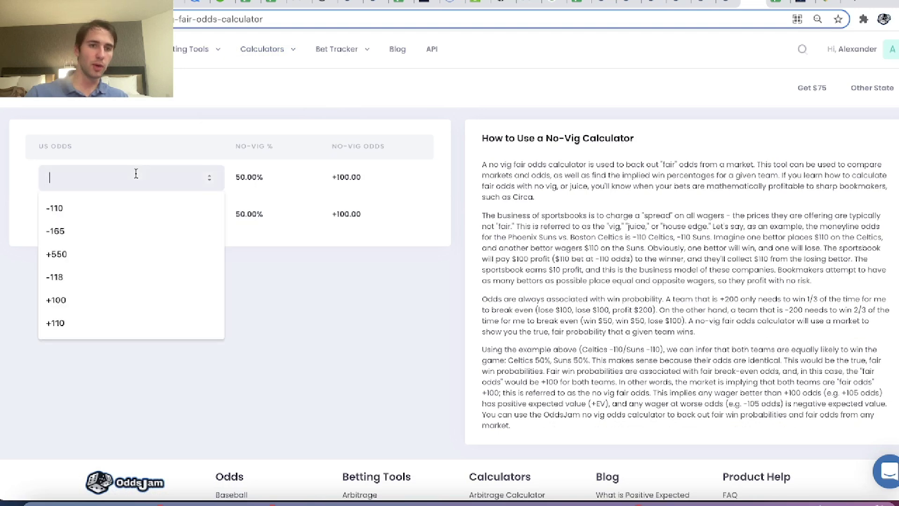
pyautogui.click(370, 220)
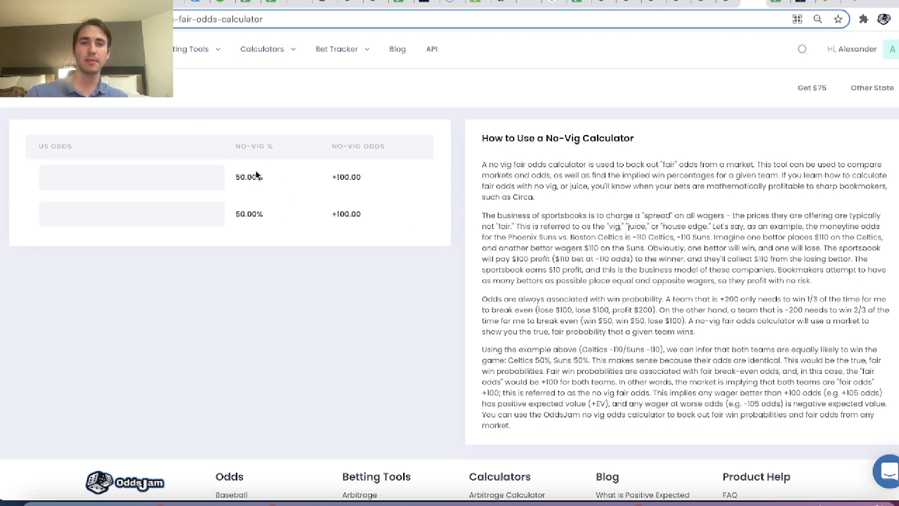
# Return to the spreadsheet and review the "Fair" win %, the parlay's hit probability, and the one-leg-miss result
pyautogui.click(780, 4)
pyautogui.click(682, 246)
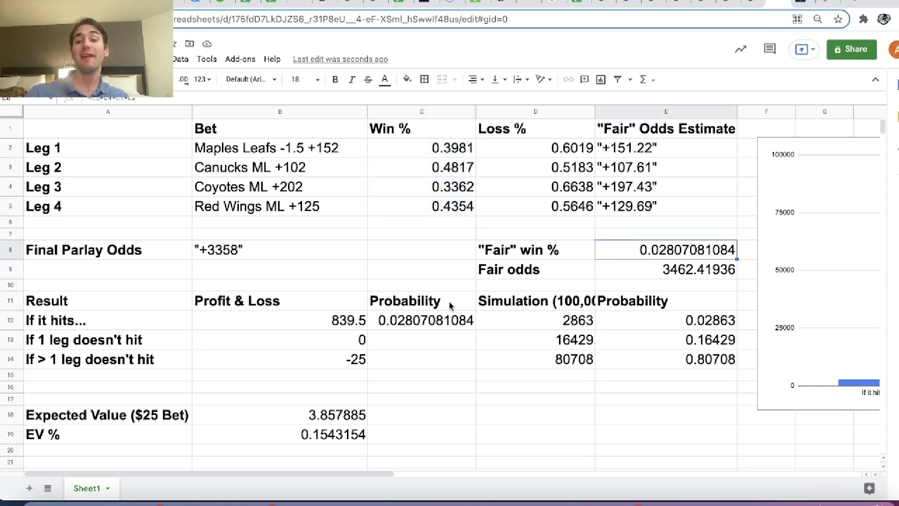
pyautogui.click(434, 319)
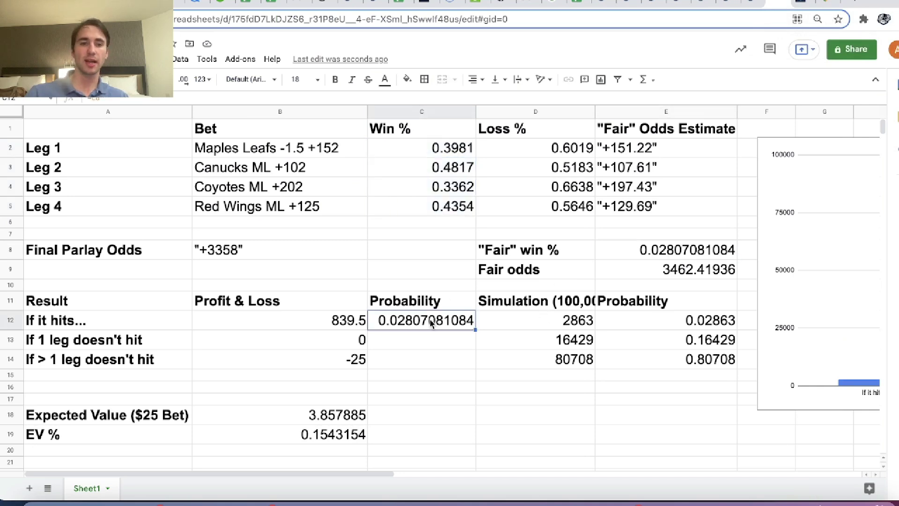
pyautogui.click(77, 341)
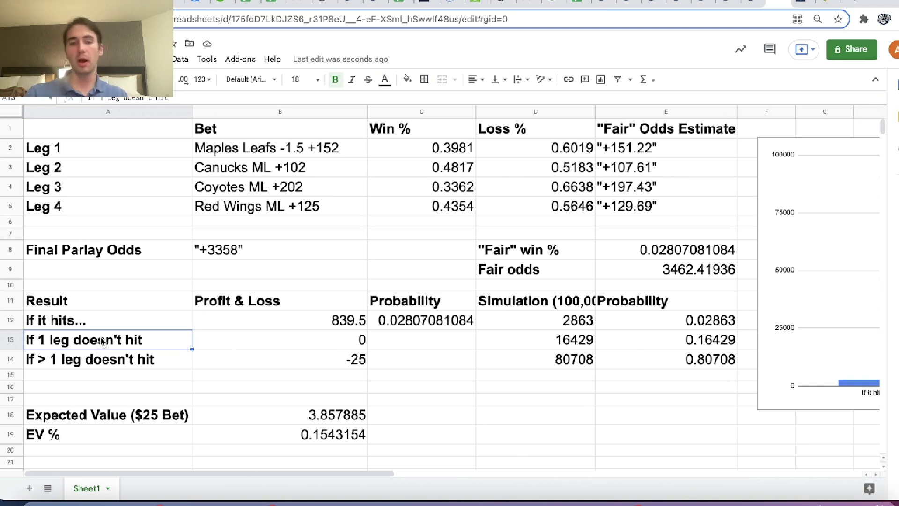
pyautogui.click(354, 344)
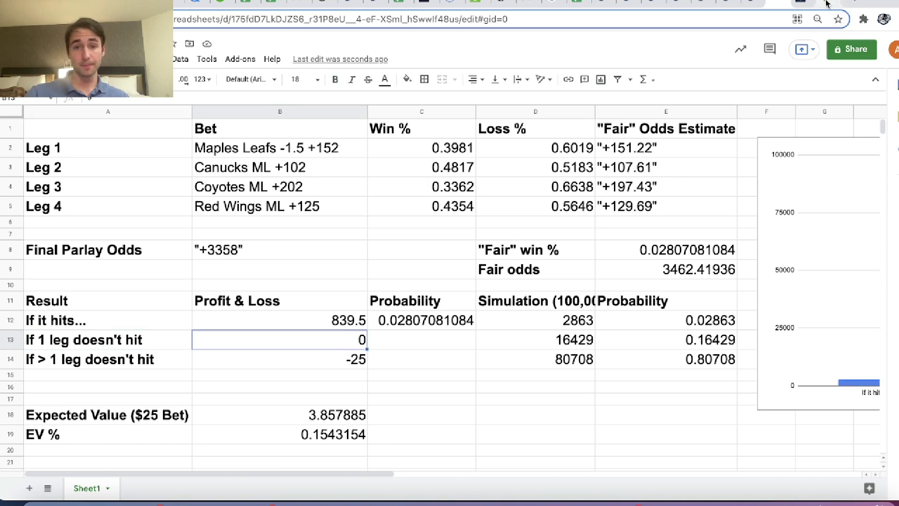
# Switch to the online Python IDE and examine the simulation output for the three parlay results
pyautogui.click(827, 3)
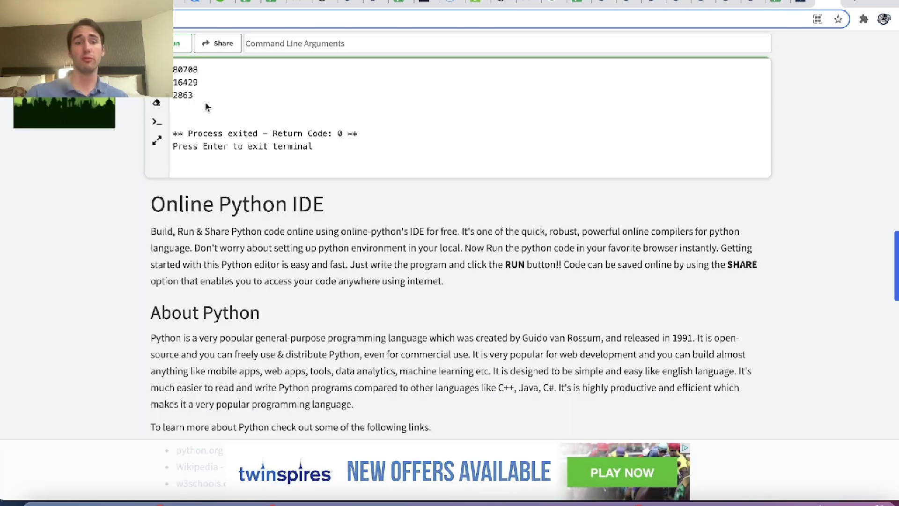
pyautogui.moveTo(206, 107); pyautogui.dragTo(173, 68)
pyautogui.click(821, 133)
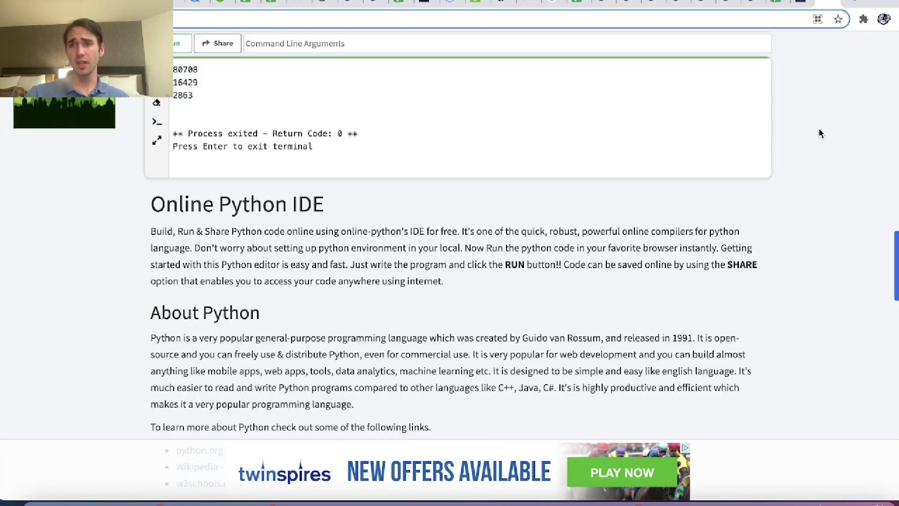
# Return to the spreadsheet and review the Win % and Loss % values of the four legs
pyautogui.click(754, 4)
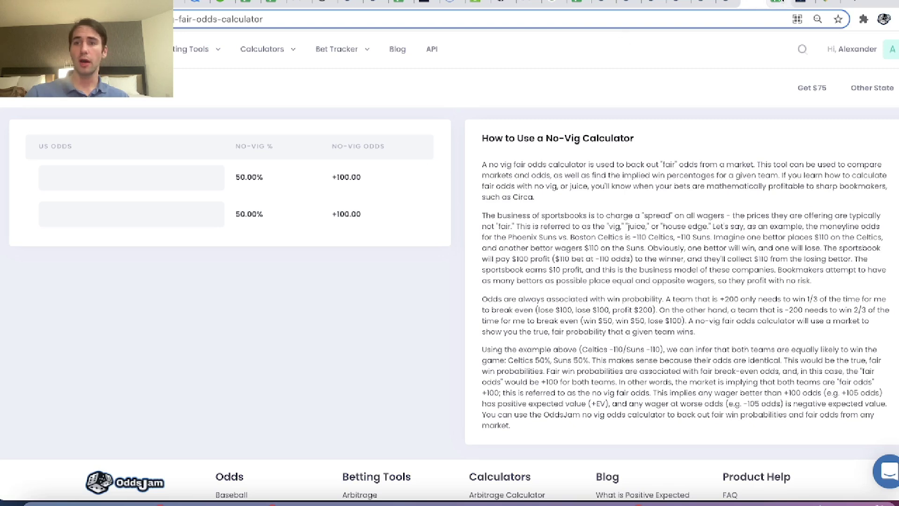
pyautogui.click(777, 4)
pyautogui.moveTo(428, 164); pyautogui.dragTo(439, 214)
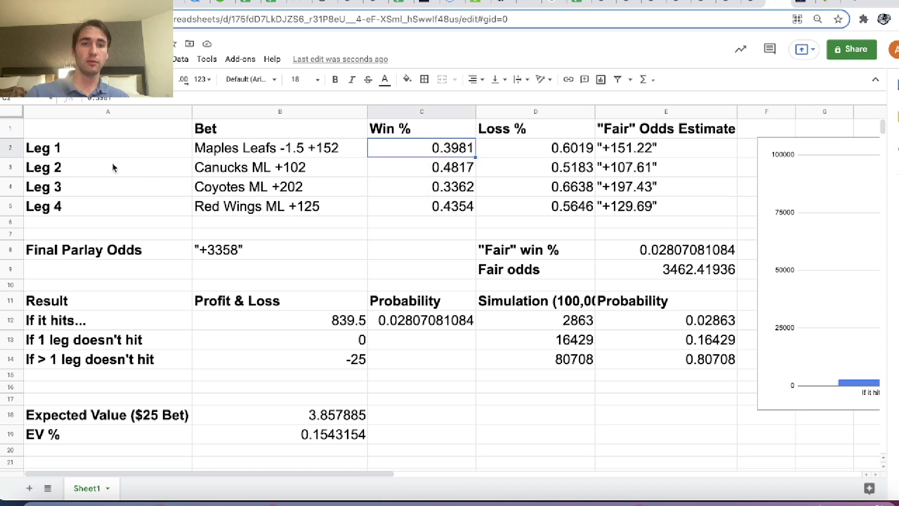
pyautogui.moveTo(422, 155); pyautogui.dragTo(449, 150)
pyautogui.moveTo(540, 154); pyautogui.dragTo(547, 215)
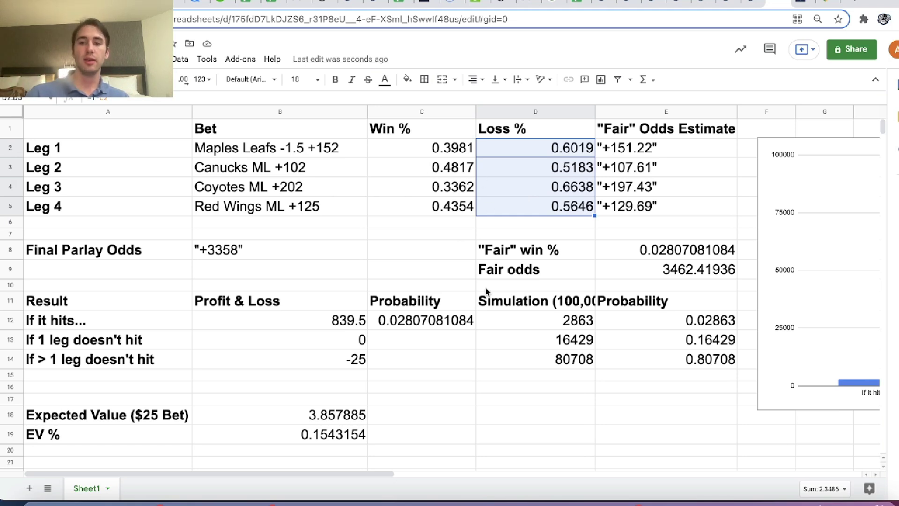
# Review the simulated count and probability for one leg missing, and compare the parlay's calculated hit probability with the simulated one
pyautogui.click(575, 347)
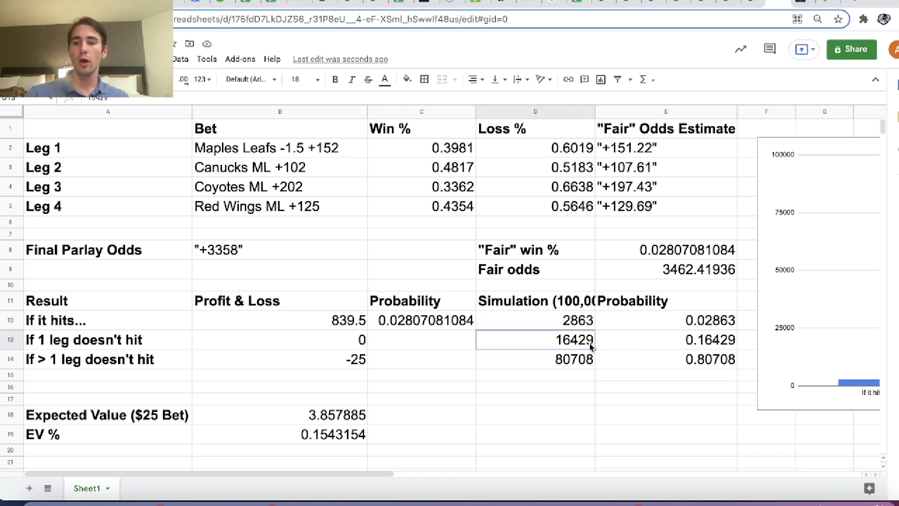
pyautogui.press('Right')
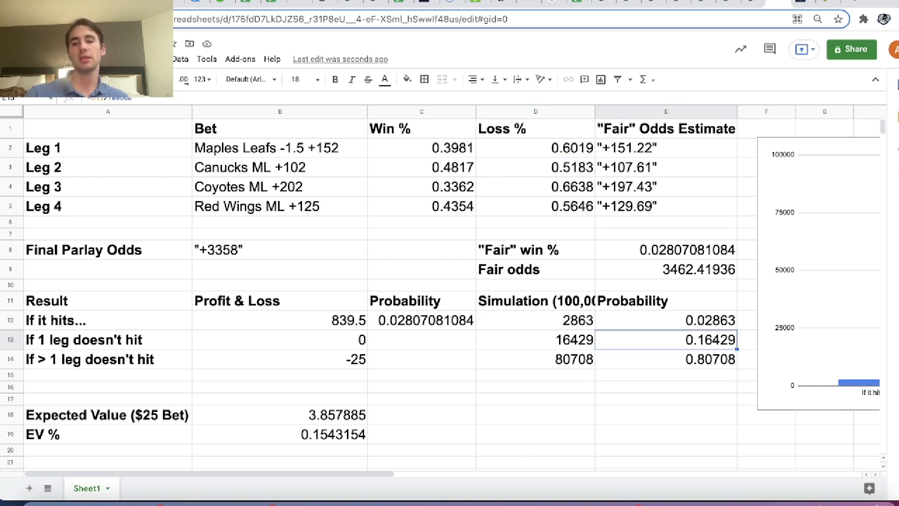
pyautogui.click(535, 340)
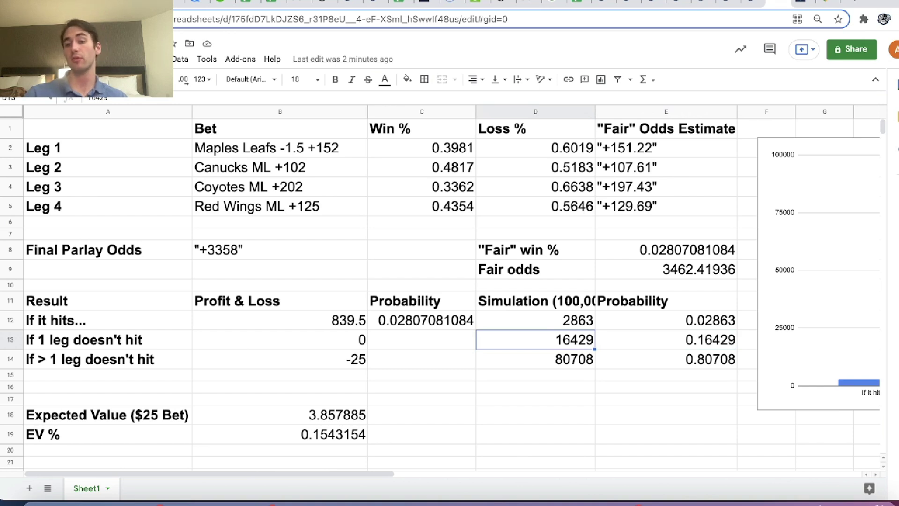
pyautogui.click(666, 339)
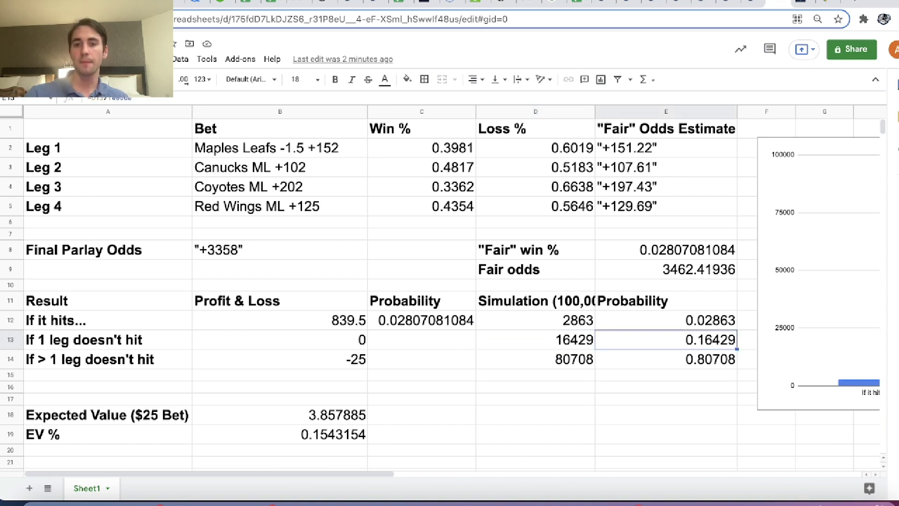
pyautogui.press('Up')
pyautogui.press('Left')
pyautogui.press('Left')
pyautogui.press('Left')
pyautogui.press('Left')
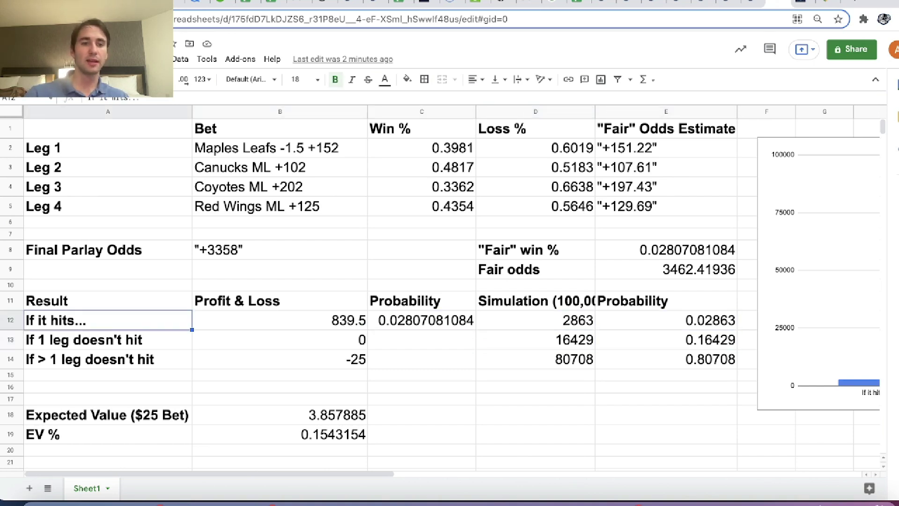
pyautogui.press('Right')
pyautogui.press('Right')
pyautogui.press('Right')
pyautogui.press('Left')
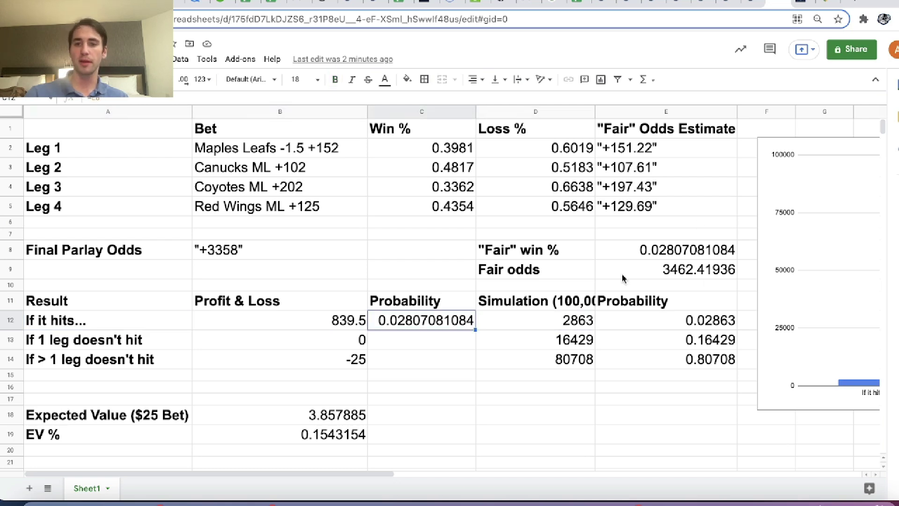
# Check the simulation output in the online Python IDE against the spreadsheet's simulated hit count and probability, and review the four legs' Win % values
pyautogui.click(826, 5)
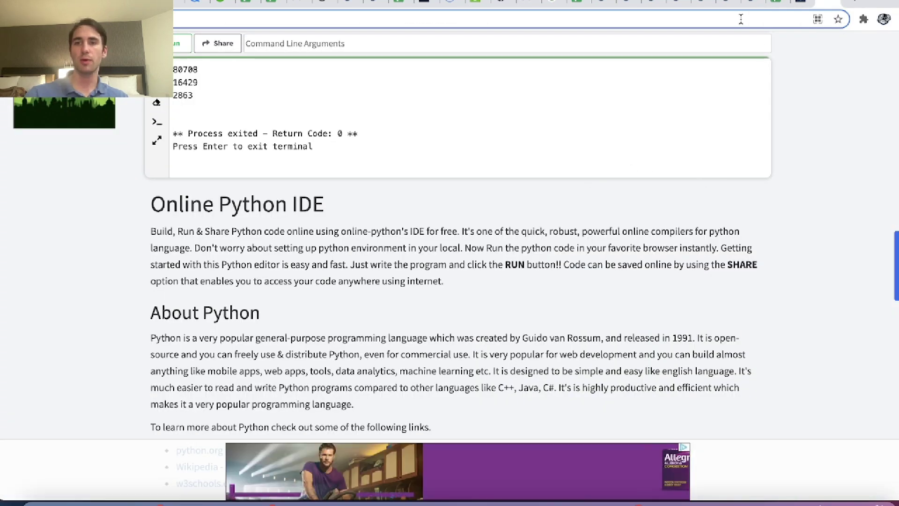
pyautogui.click(750, 6)
pyautogui.click(776, 4)
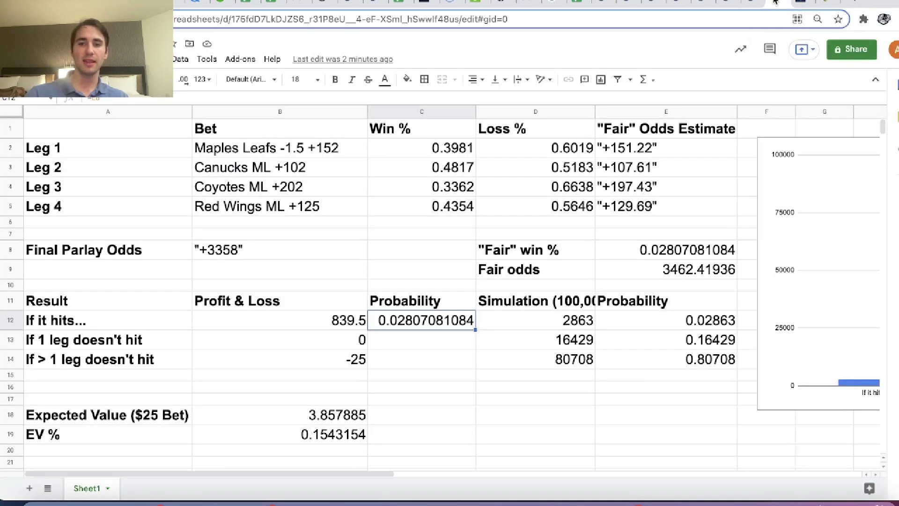
pyautogui.click(590, 328)
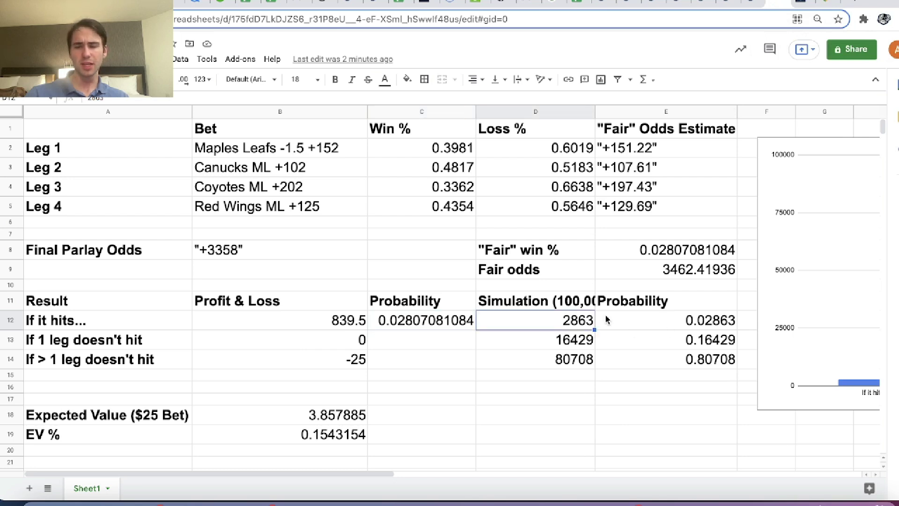
pyautogui.click(705, 327)
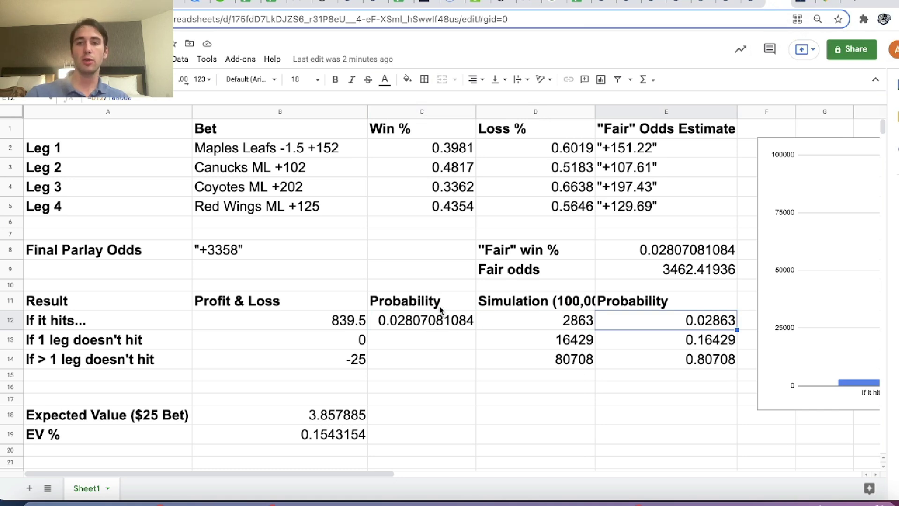
pyautogui.moveTo(402, 145); pyautogui.dragTo(431, 206)
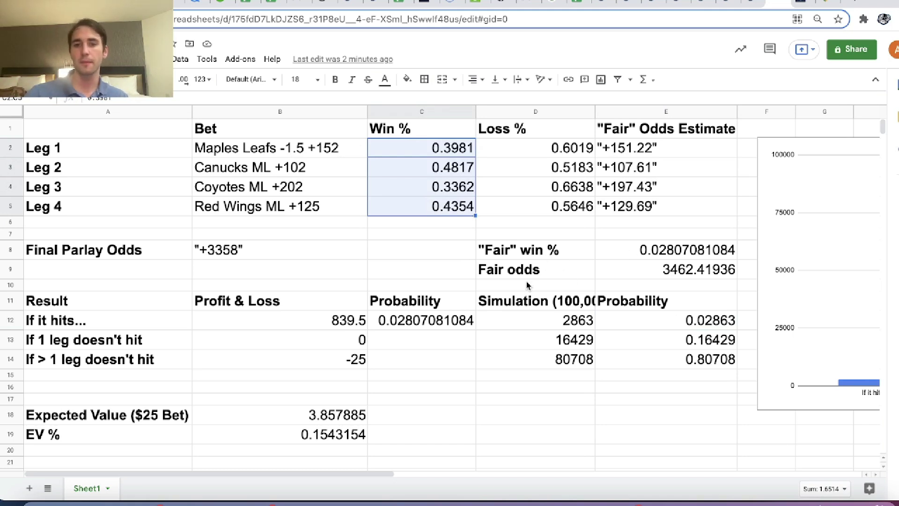
# Examine the simulation bar chart and read the count for each of the three parlay results
pyautogui.hscroll(8, 576, 313)
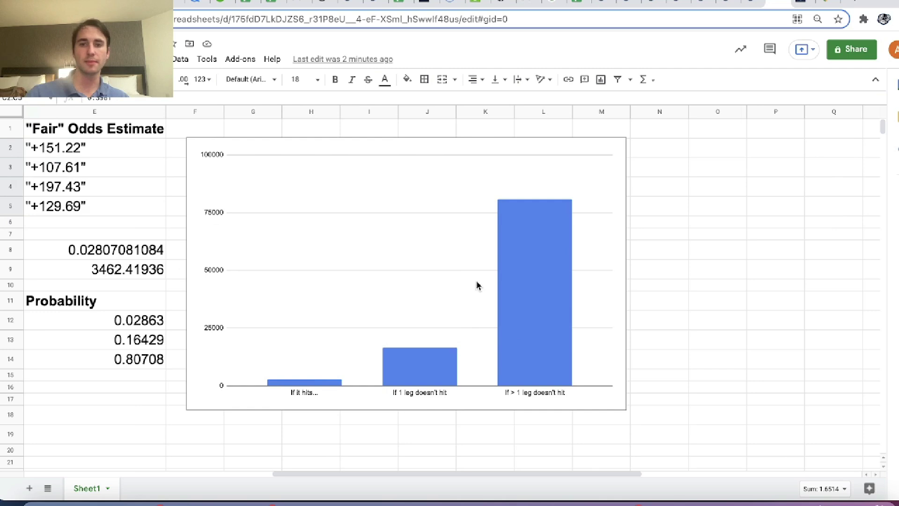
pyautogui.click(528, 282)
pyautogui.moveTo(537, 234)
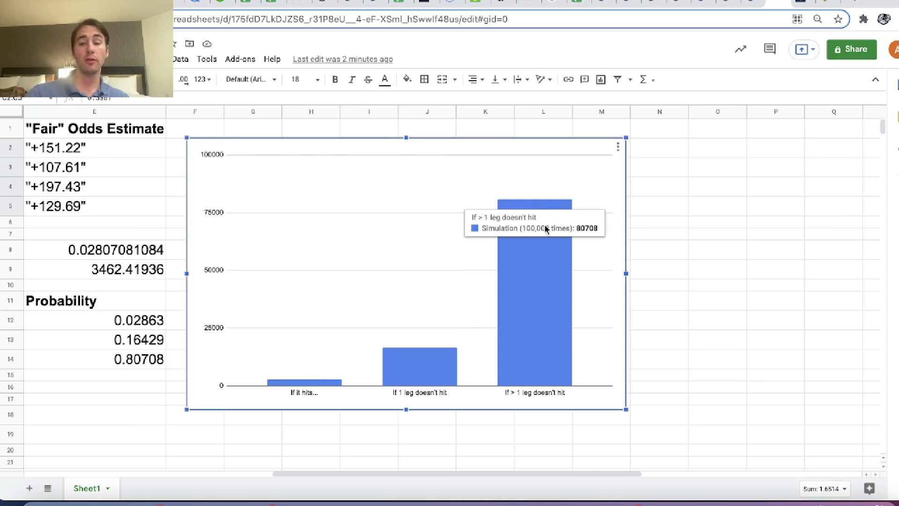
pyautogui.moveTo(423, 364)
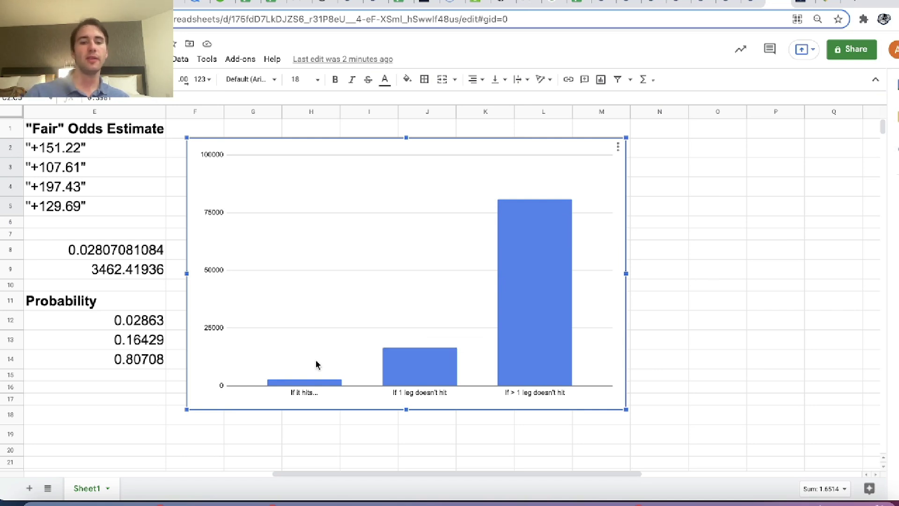
pyautogui.moveTo(309, 384)
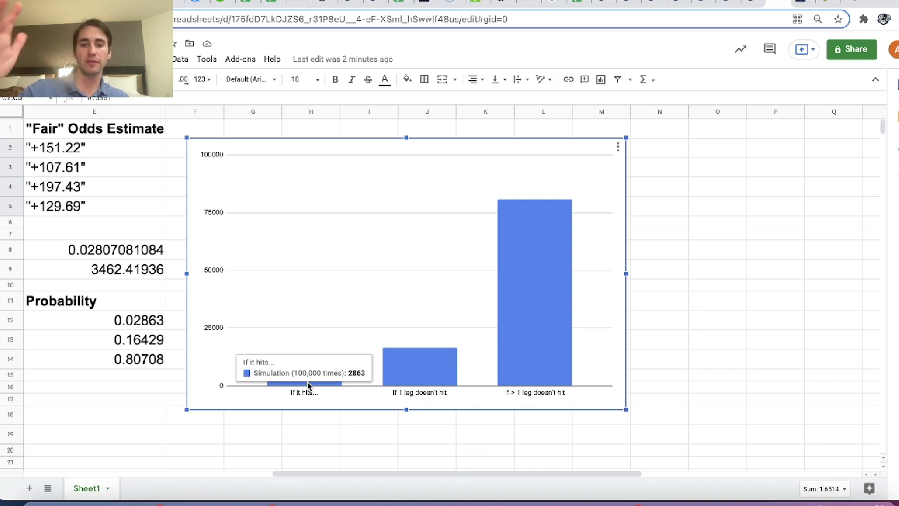
# Go from the chart back to the "If it hits..." row of the results table
pyautogui.click(84, 316)
pyautogui.press('Left')
pyautogui.press('Left')
pyautogui.press('Left')
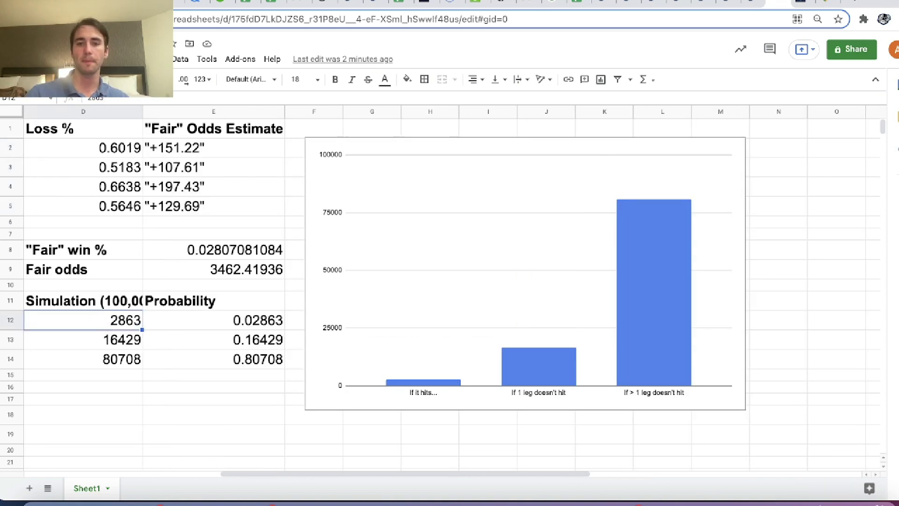
pyautogui.press('Left')
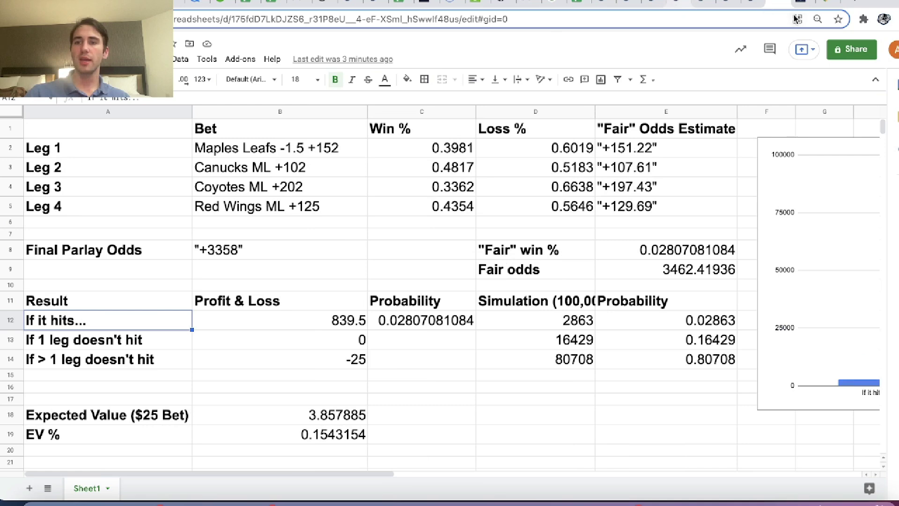
# Switch to the online Python IDE and examine the three printed outcome counts
pyautogui.click(836, 4)
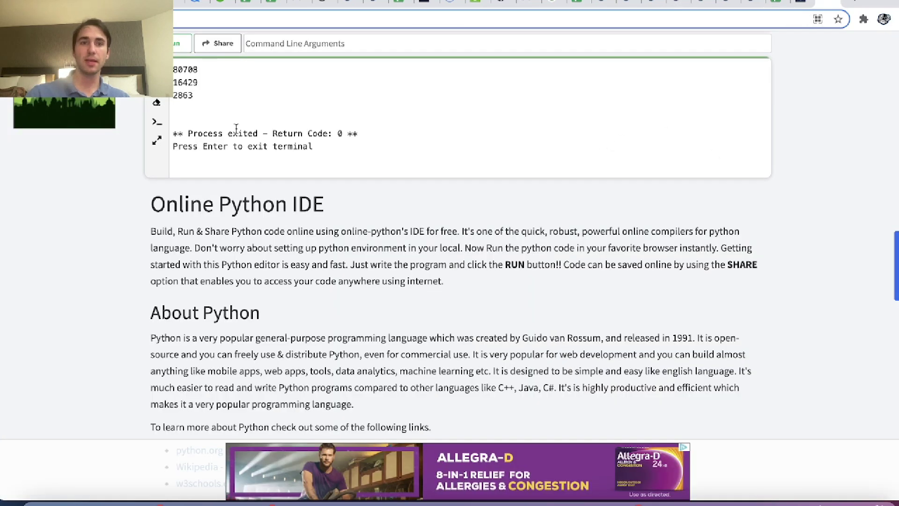
pyautogui.moveTo(228, 112); pyautogui.dragTo(175, 67)
pyautogui.click(192, 65)
pyautogui.doubleClick(192, 67)
pyautogui.click(192, 66)
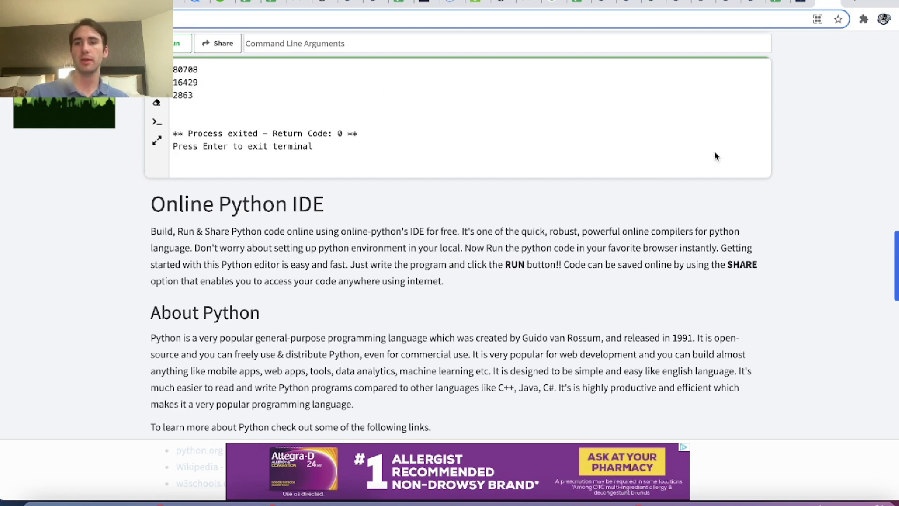
# Return to the spreadsheet and review the Win % values of Legs 1 to 3 and the Expected Value ($25 Bet) row
pyautogui.click(780, 5)
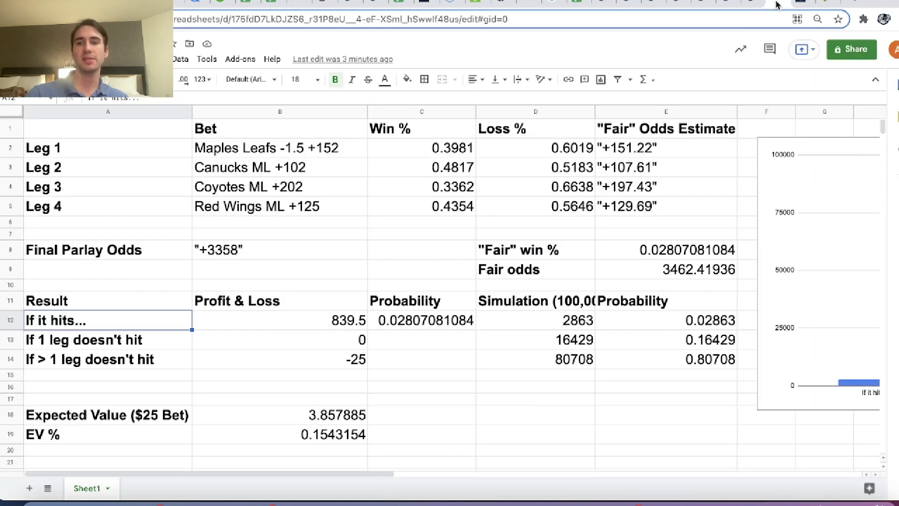
pyautogui.moveTo(457, 150); pyautogui.dragTo(447, 190)
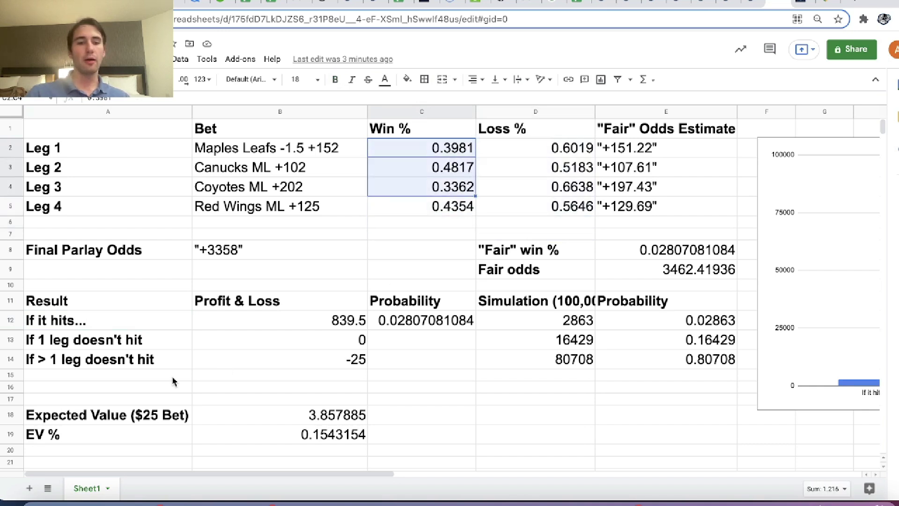
pyautogui.click(159, 412)
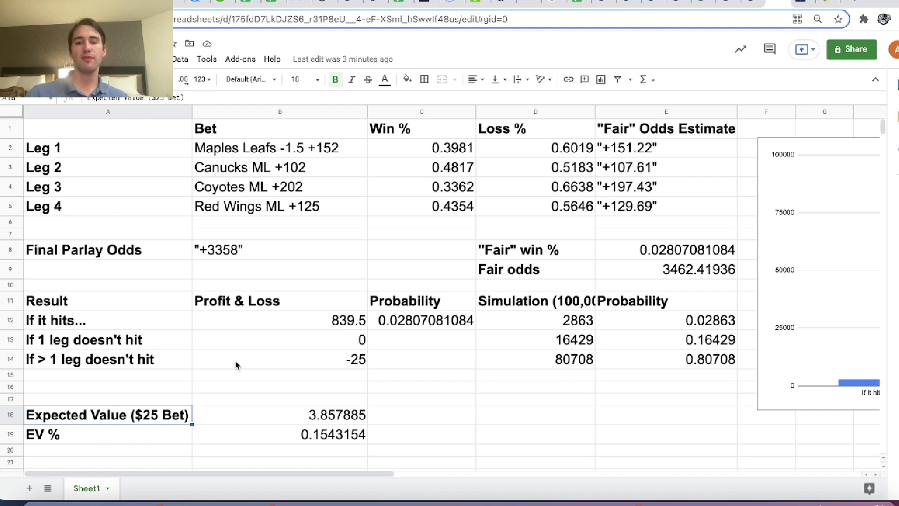
# Review the profit if the parlay hits, alongside the four bets and the final parlay odds
pyautogui.click(336, 327)
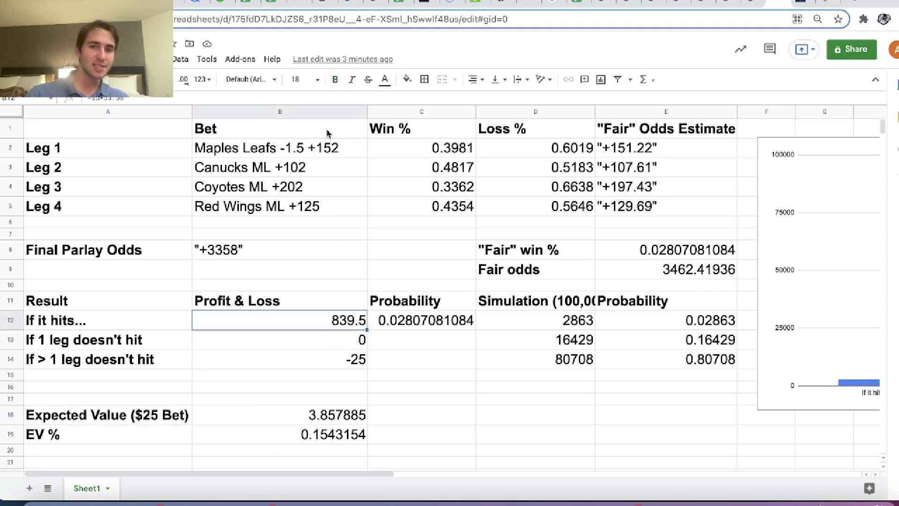
pyautogui.moveTo(315, 152); pyautogui.dragTo(315, 222)
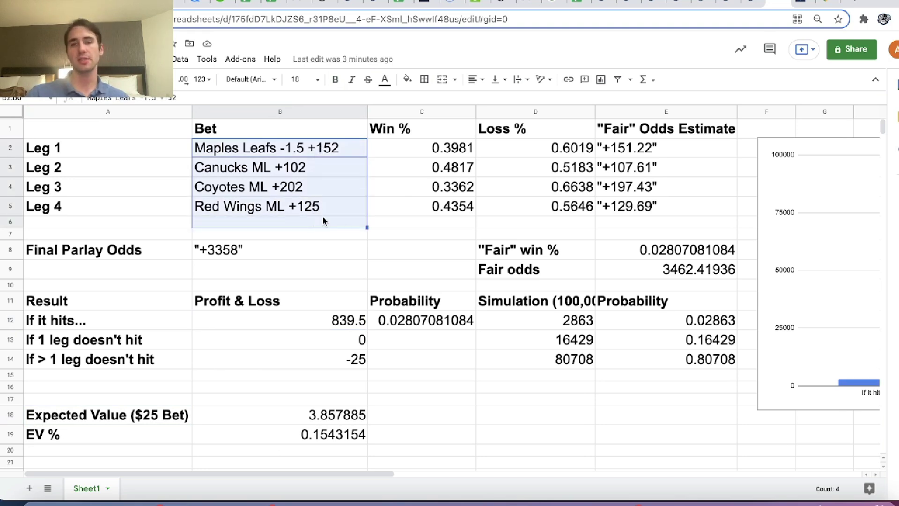
pyautogui.click(345, 319)
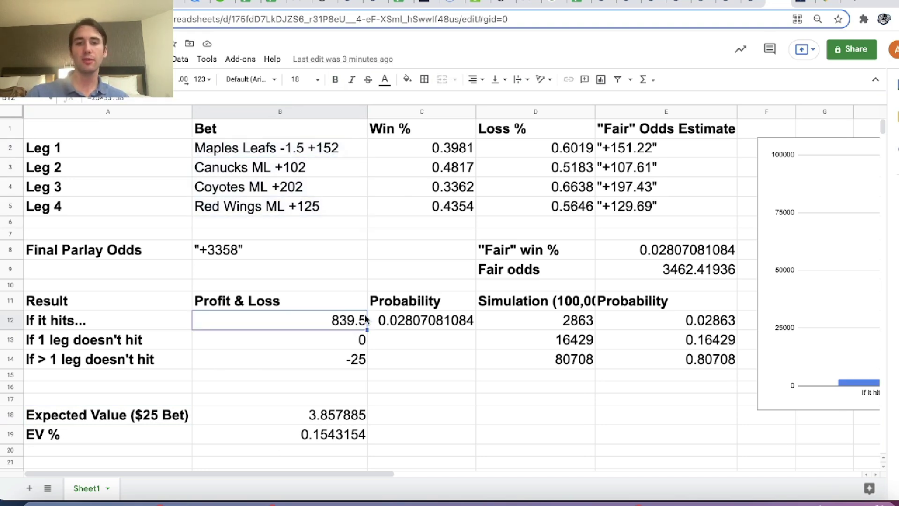
pyautogui.moveTo(288, 137); pyautogui.dragTo(311, 238)
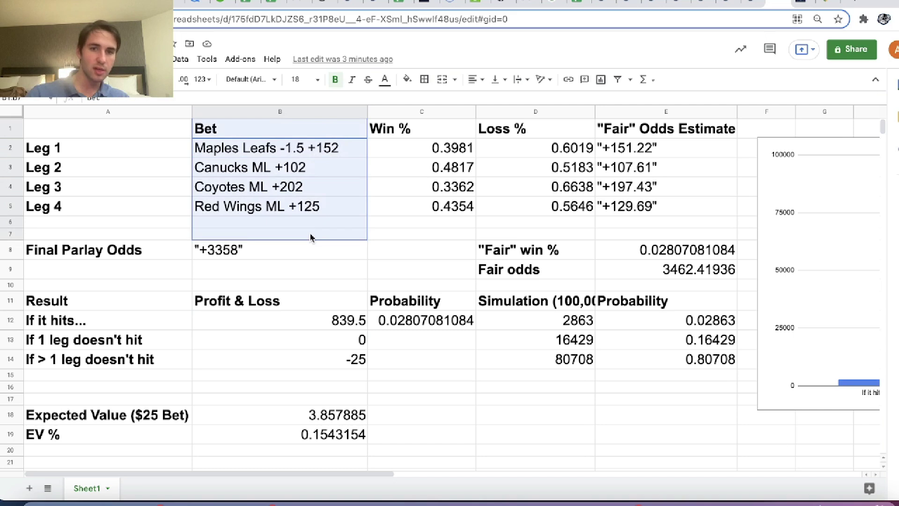
pyautogui.click(357, 250)
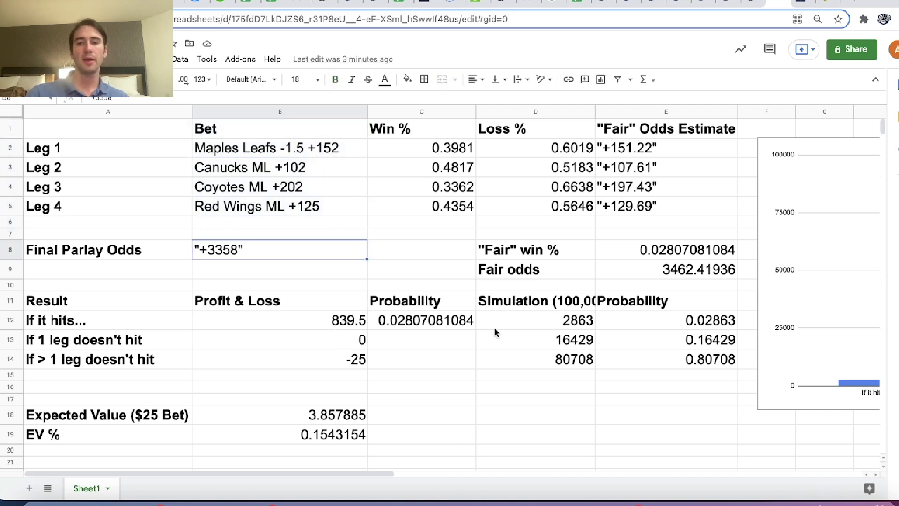
# Review the simulated count and probability for one missed leg, and inspect the formula behind the Expected Value ($25 Bet)
pyautogui.click(587, 343)
pyautogui.click(684, 338)
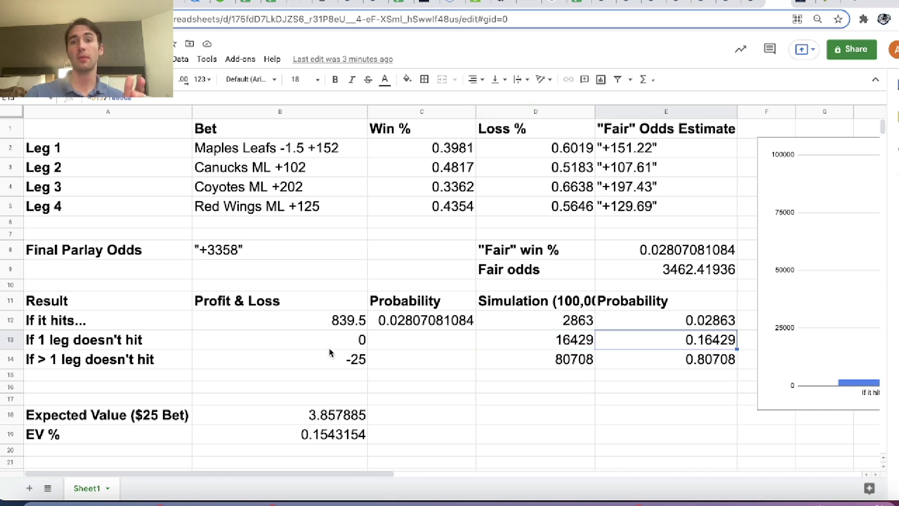
pyautogui.click(323, 414)
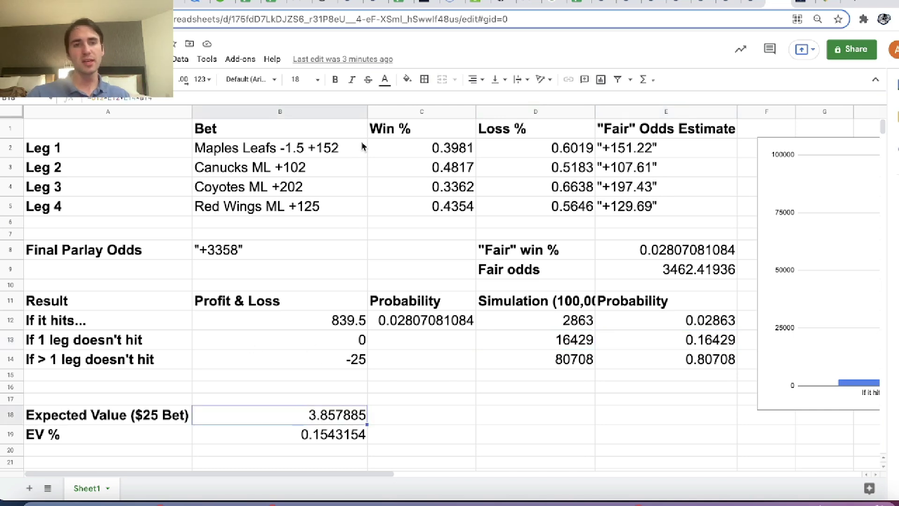
pyautogui.click(330, 96)
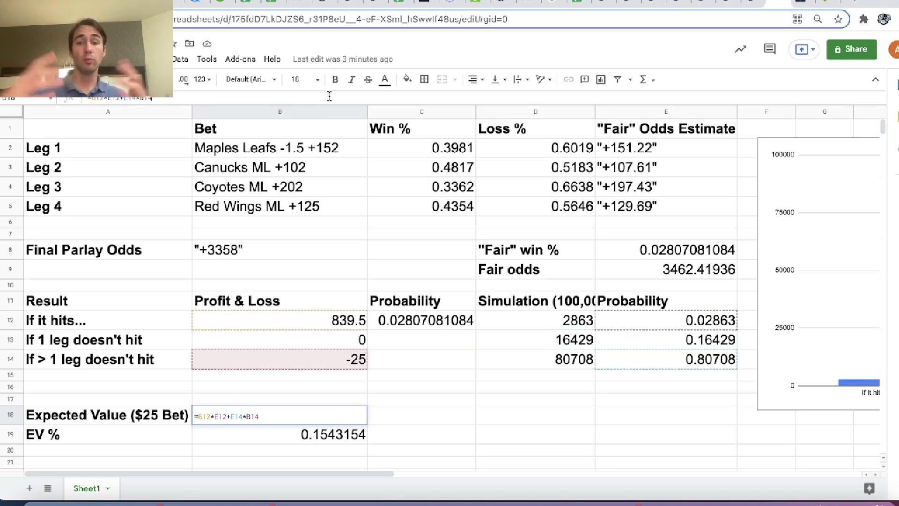
# Switch to FanDuel, view the active 4 Leg Parlay under My Bets, and return to the spreadsheet, closing the open formula
pyautogui.click(806, 5)
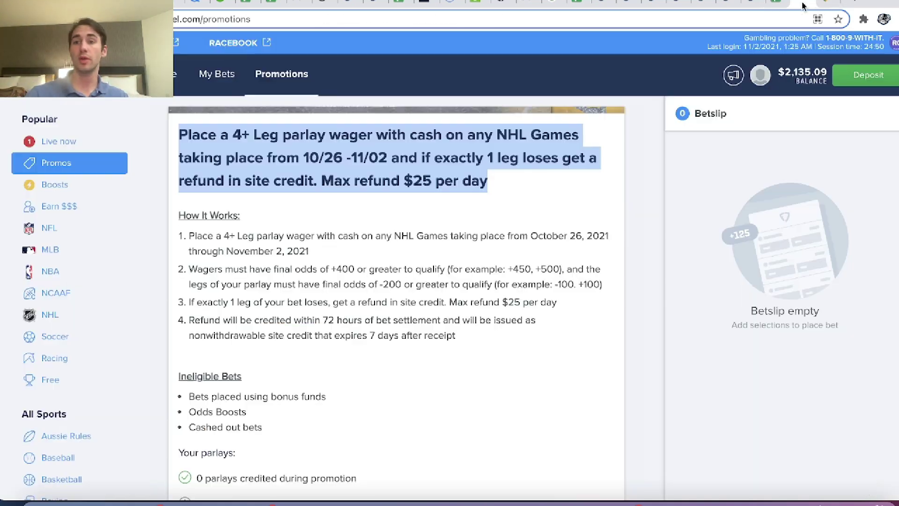
pyautogui.click(218, 83)
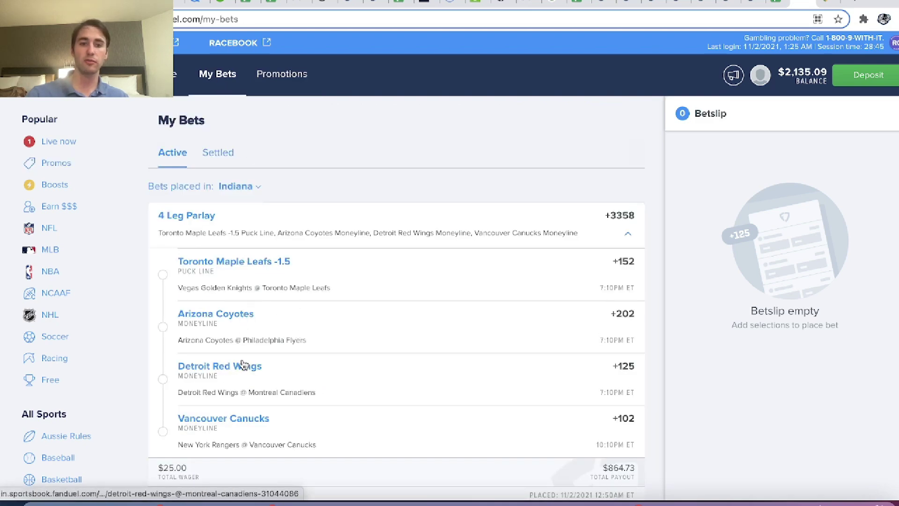
pyautogui.click(780, 4)
pyautogui.press('Return')
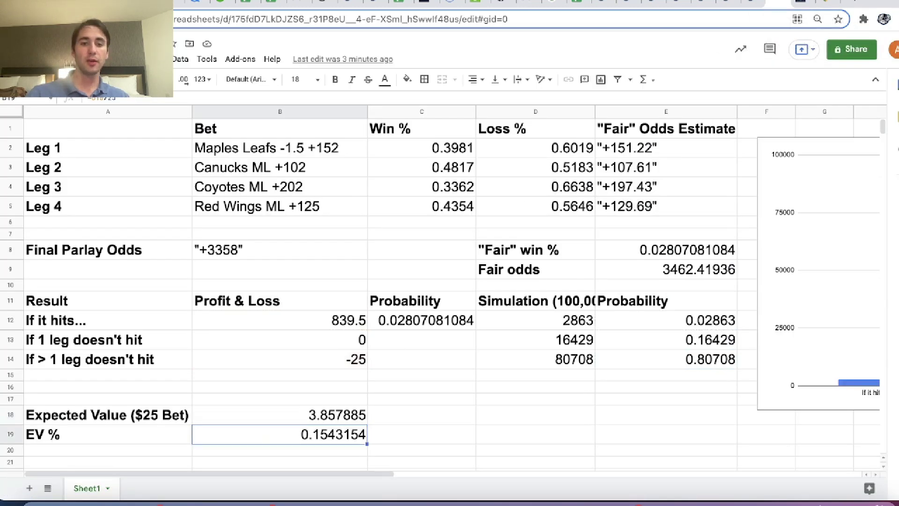
# Review the Expected Value result and the Profit & Loss when more than one leg doesn't hit
pyautogui.click(280, 415)
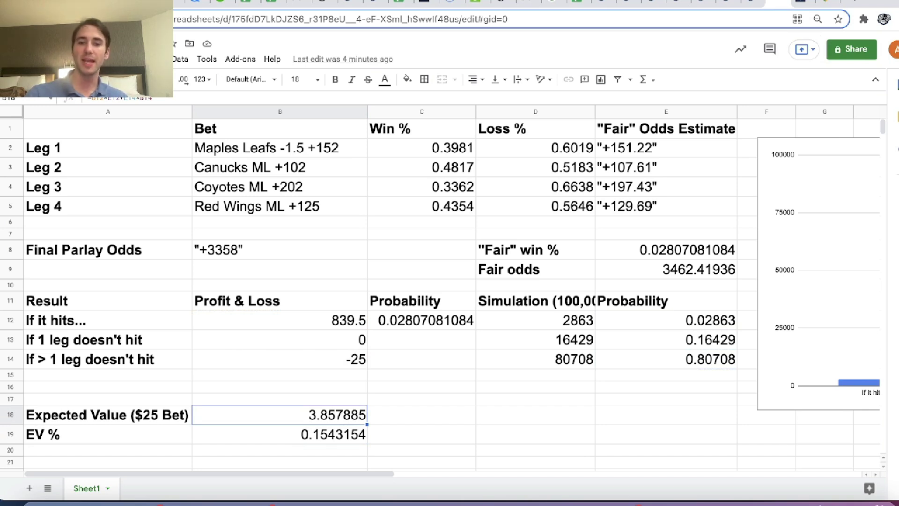
pyautogui.press('Up')
pyautogui.press('Up')
pyautogui.press('Up')
pyautogui.press('Up')
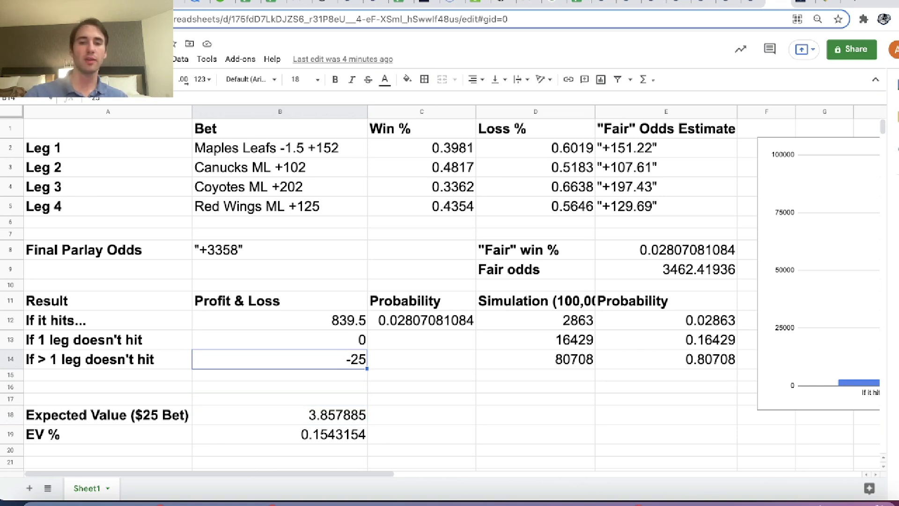
# Go back to the Expected Value ($25 Bet) result and inspect which cells its formula references, leaving it unedited
pyautogui.press('Down')
pyautogui.press('Down')
pyautogui.press('Down')
pyautogui.press('Down')
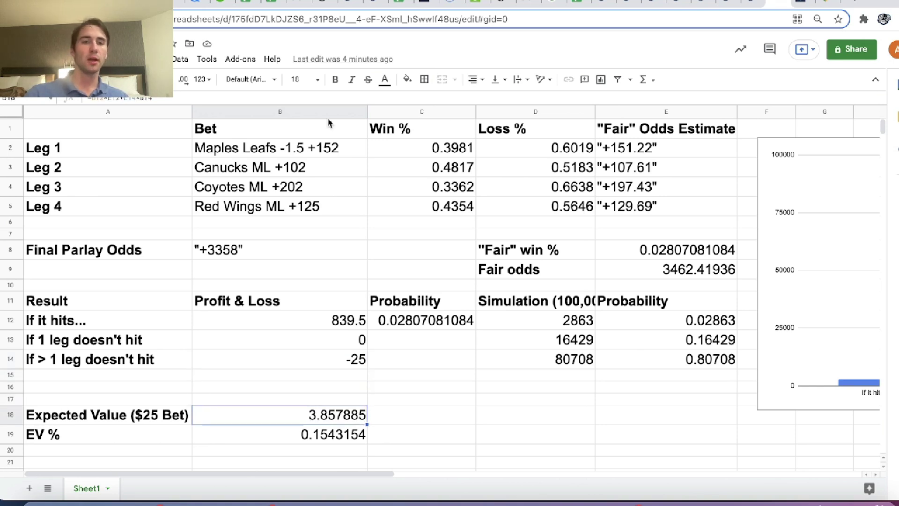
pyautogui.press('Return')
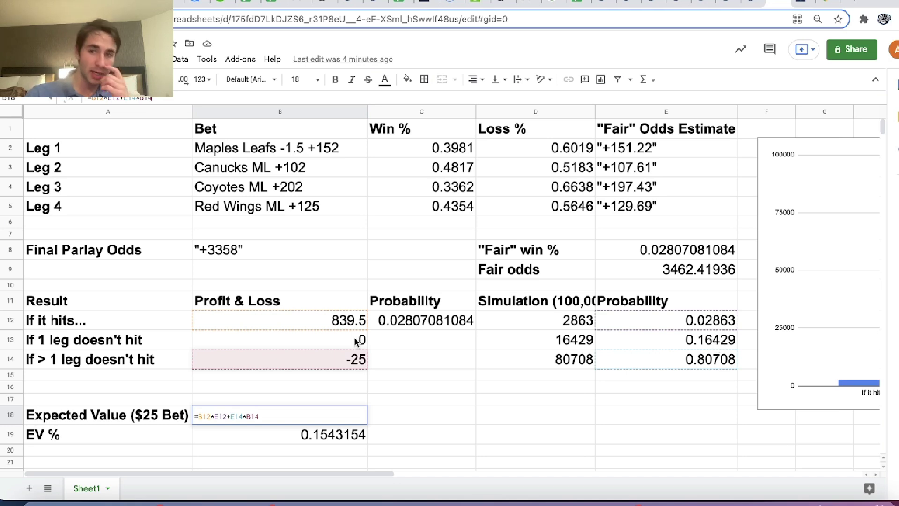
pyautogui.press('Return')
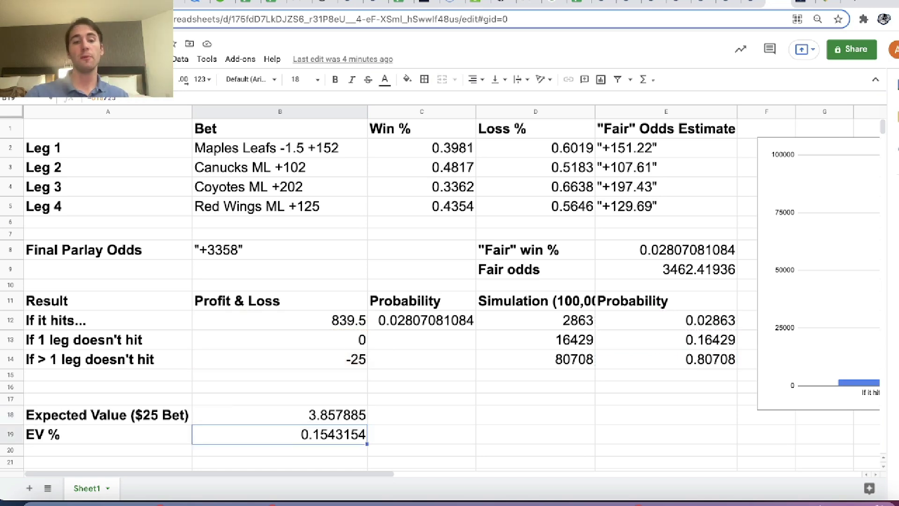
pyautogui.click(280, 415)
pyautogui.press('Up')
pyautogui.press('Up')
pyautogui.press('Up')
pyautogui.press('Up')
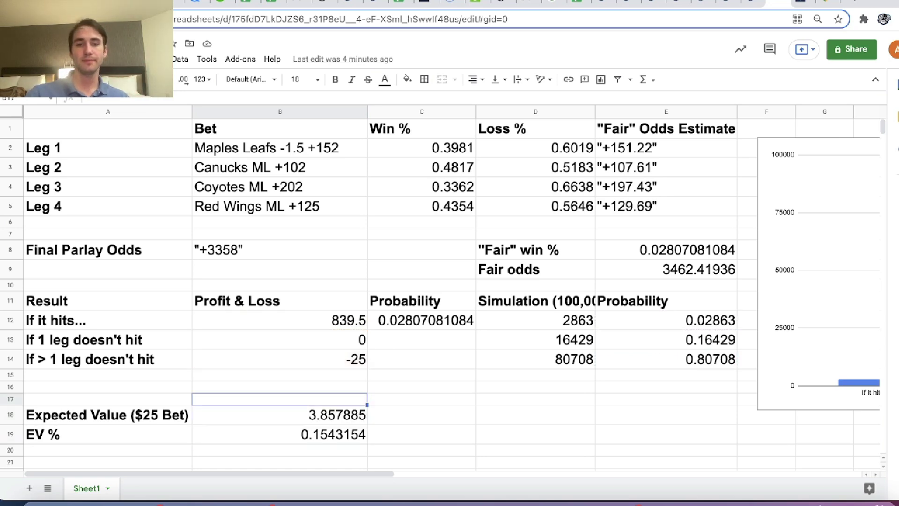
pyautogui.press('Left')
pyautogui.press('Up')
pyautogui.press('Right')
pyautogui.press('Right')
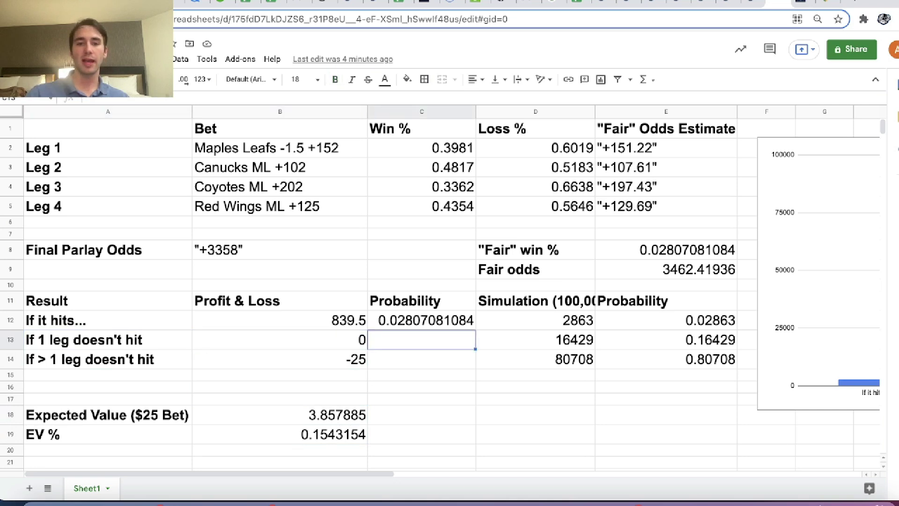
pyautogui.press('Right')
pyautogui.press('Right')
pyautogui.press('Down')
pyautogui.press('Left')
pyautogui.press('Left')
pyautogui.press('Down')
pyautogui.press('Left')
pyautogui.press('Left')
pyautogui.press('Down')
pyautogui.press('Down')
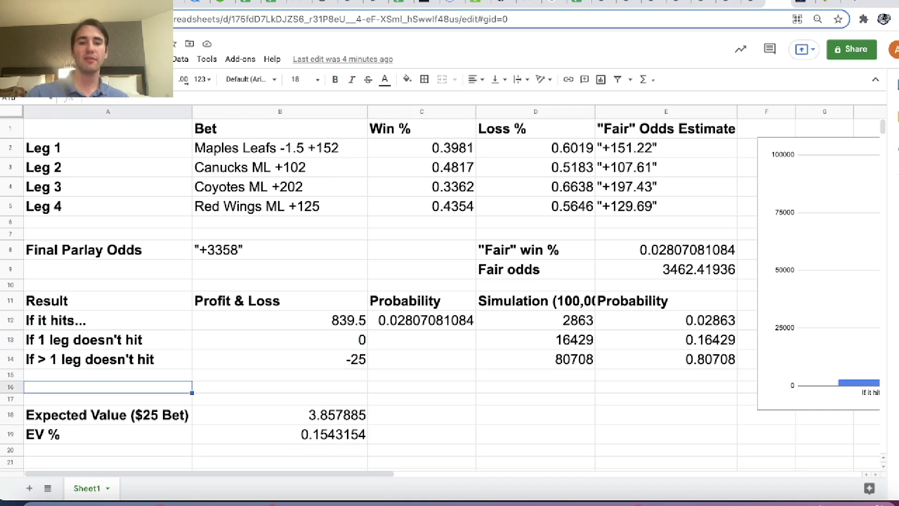
# Review the Profit & Loss and simulated Probability columns for the three parlay outcomes, together with the Expected Value ($25 Bet) result
pyautogui.press('Right')
pyautogui.press('Right')
pyautogui.moveTo(311, 323); pyautogui.dragTo(312, 360)
pyautogui.moveTo(681, 311); pyautogui.dragTo(683, 359)
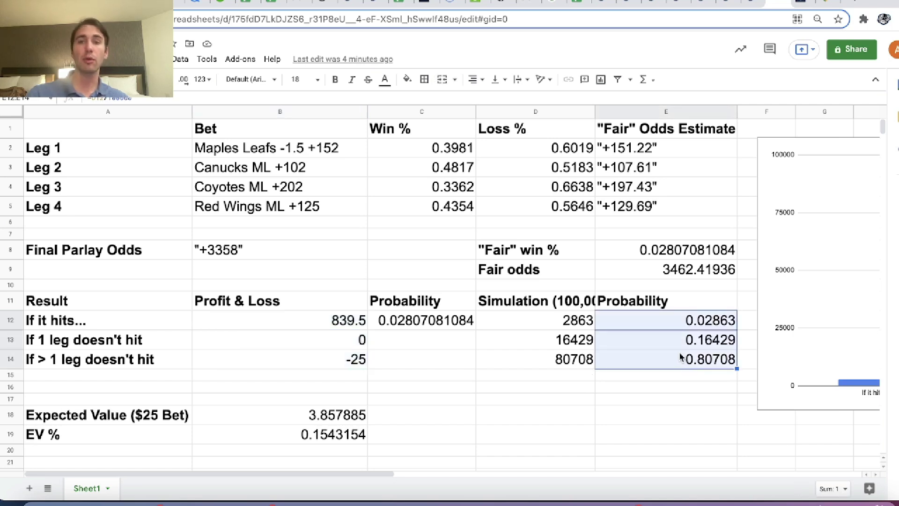
pyautogui.click(326, 420)
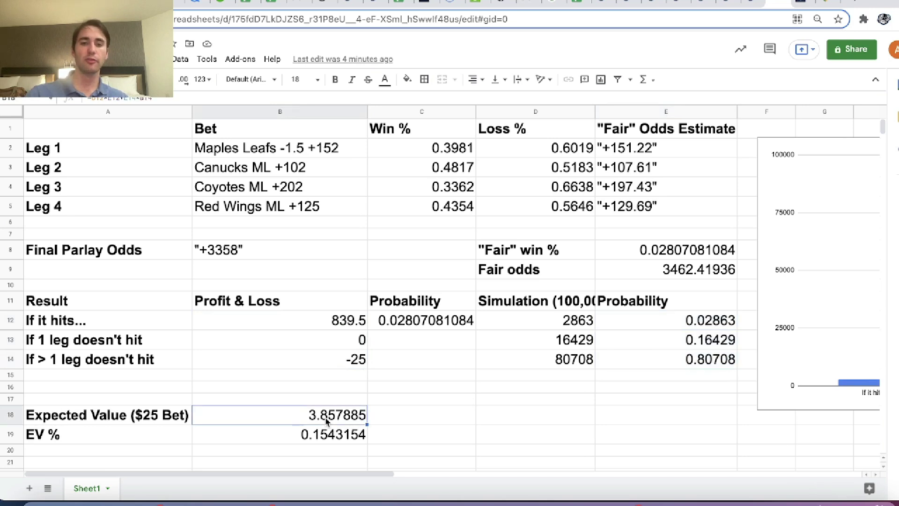
pyautogui.moveTo(95, 412); pyautogui.dragTo(256, 414)
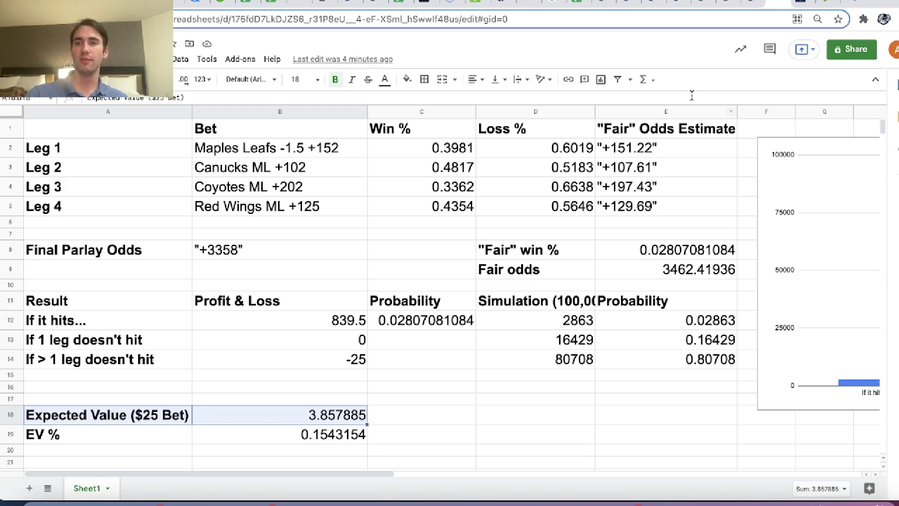
# Switch to FanDuel to view the active 4 Leg Parlay, compare it with the spreadsheet, and open FanDuel's promotions page
pyautogui.click(814, 3)
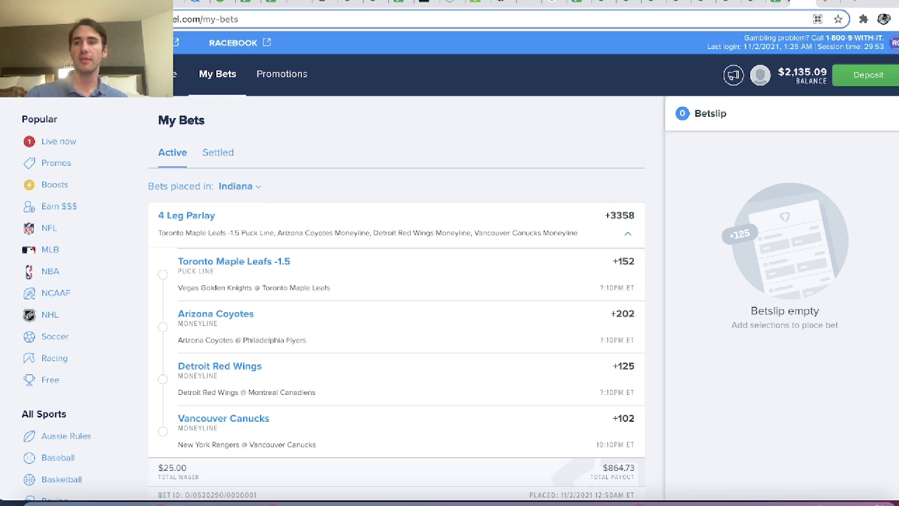
pyautogui.click(775, 4)
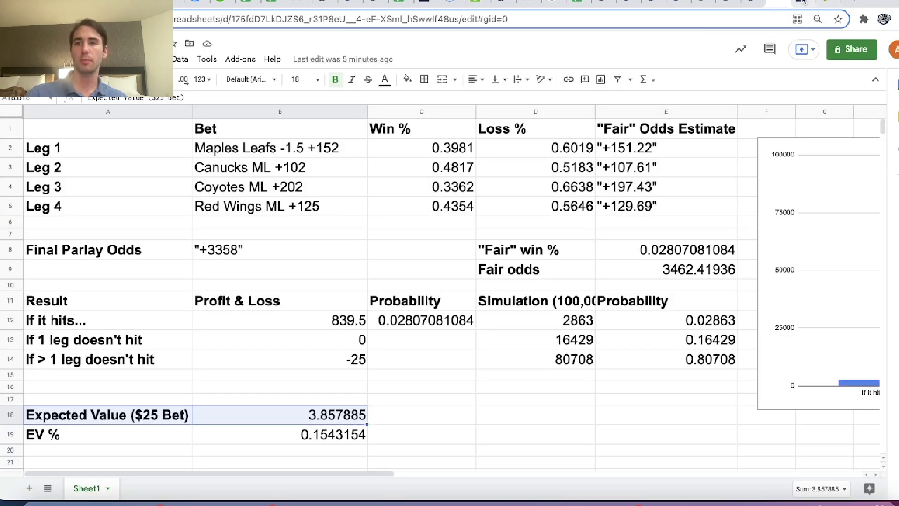
pyautogui.click(813, 3)
pyautogui.click(281, 75)
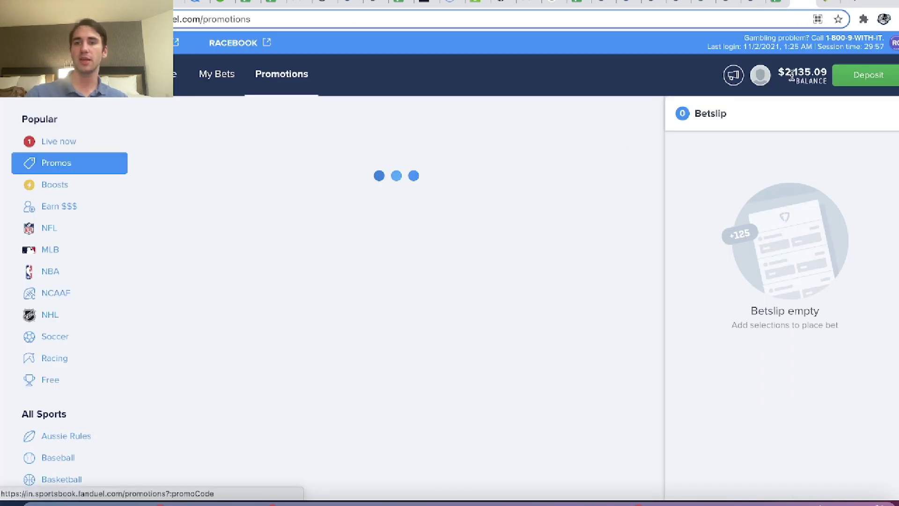
# Review OddsJam's Red Wings and Canucks moneylines, the no-vig fair odds calculator, and the Maple Leafs -1.5 puck line
pyautogui.click(665, 3)
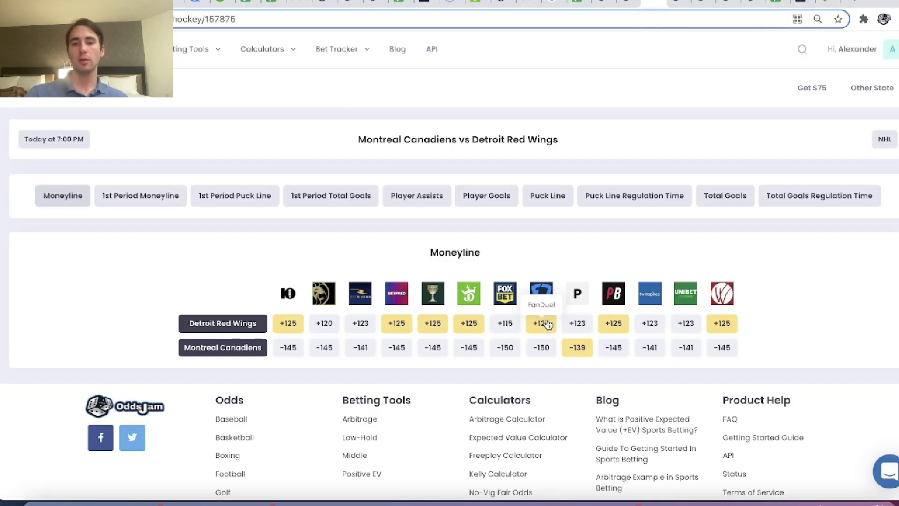
pyautogui.click(716, 9)
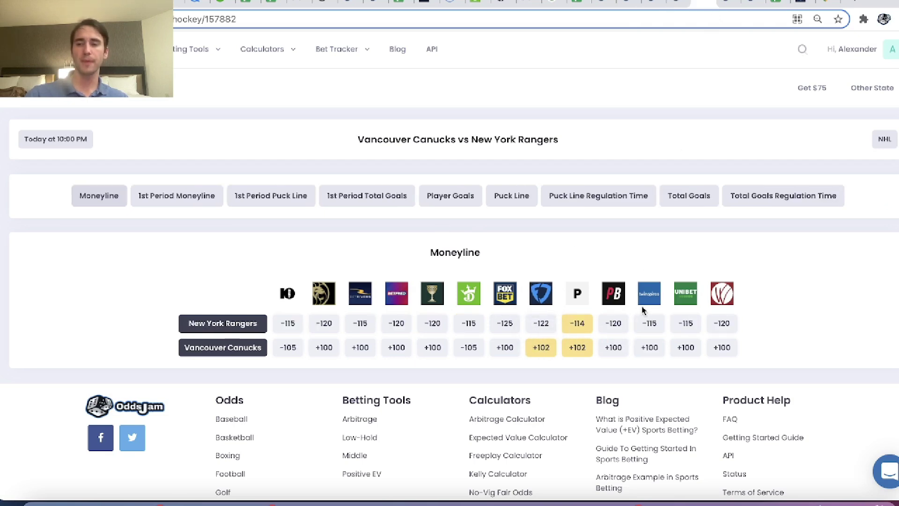
pyautogui.click(754, 8)
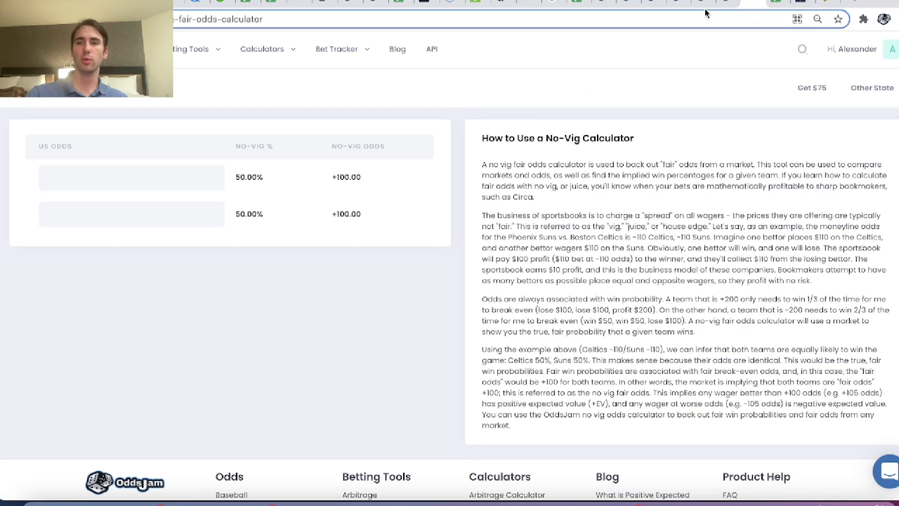
pyautogui.click(727, 7)
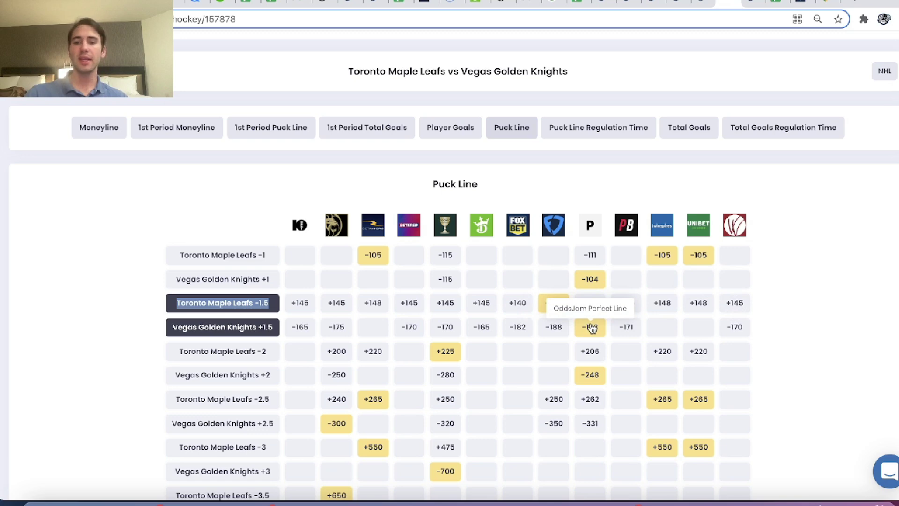
# Open the NHL Parlay Insurance promotion details on FanDuel, and return to the spreadsheet's Expected Value ($25 Bet) result
pyautogui.click(803, 4)
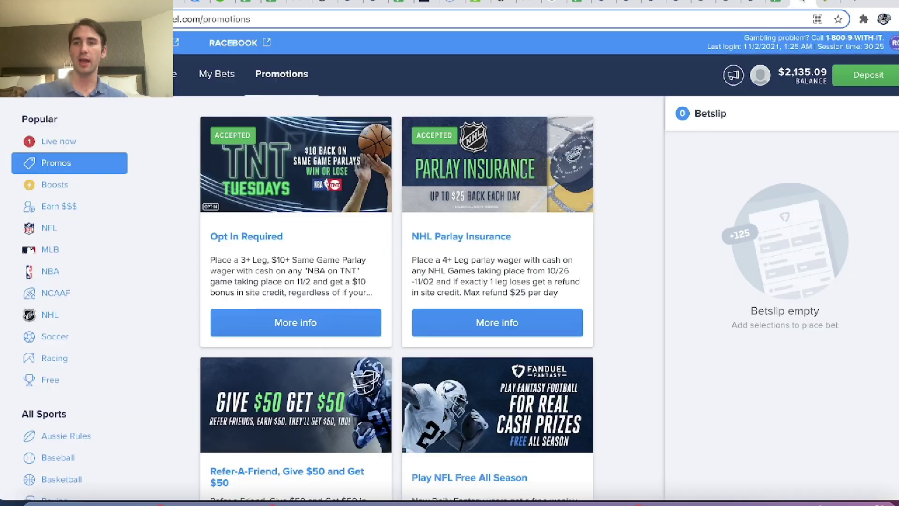
pyautogui.click(507, 192)
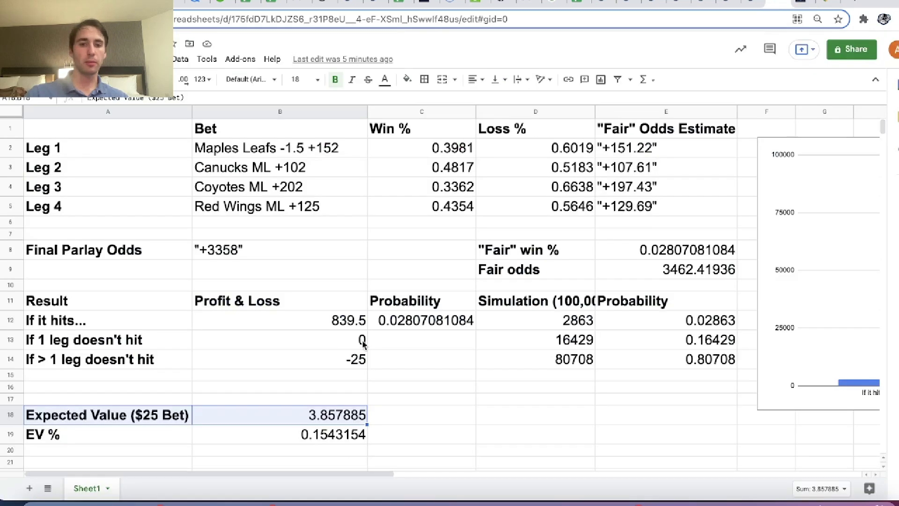
pyautogui.click(335, 418)
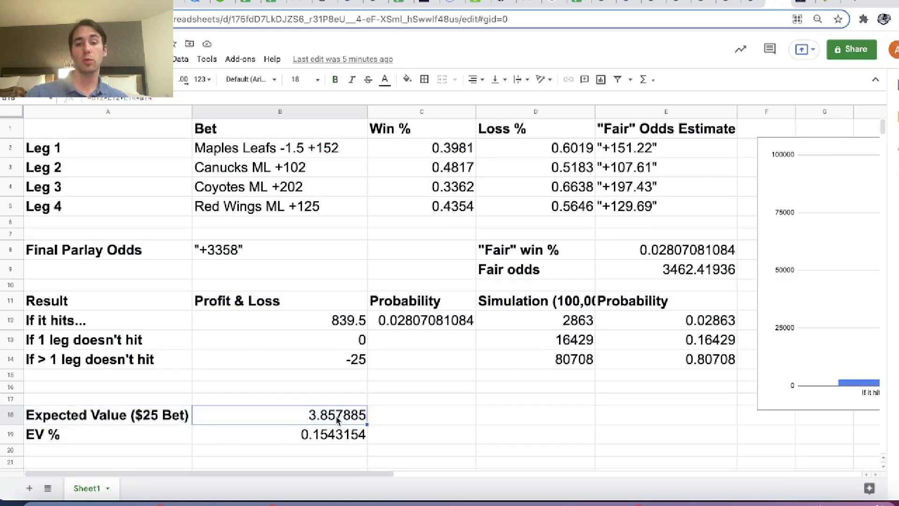
# Inspect the EV % result alongside the Expected Value ($25 Bet) row in the spreadsheet
pyautogui.press('Left')
pyautogui.press('Down')
pyautogui.click(279, 434)
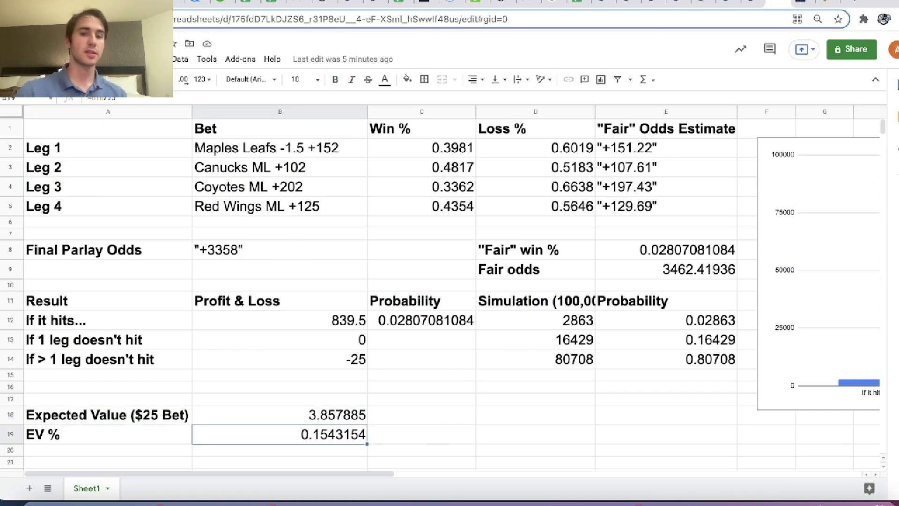
pyautogui.click(279, 415)
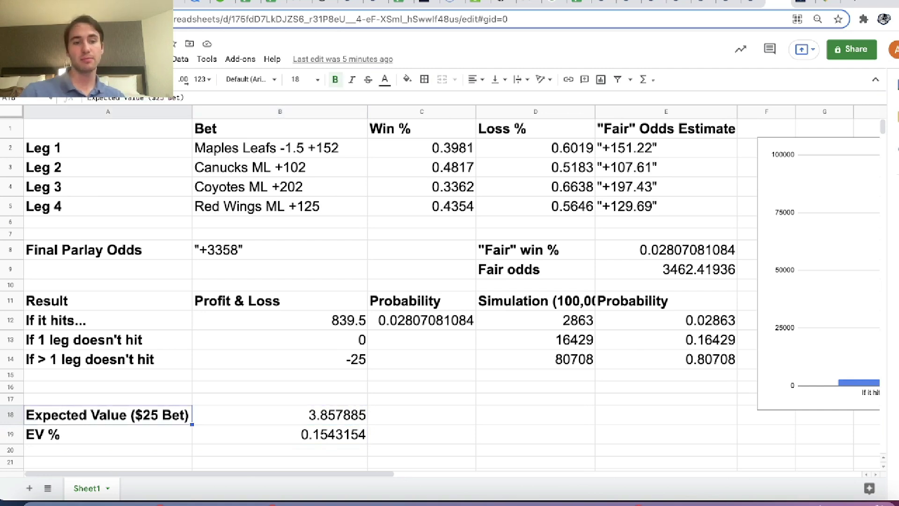
pyautogui.click(108, 434)
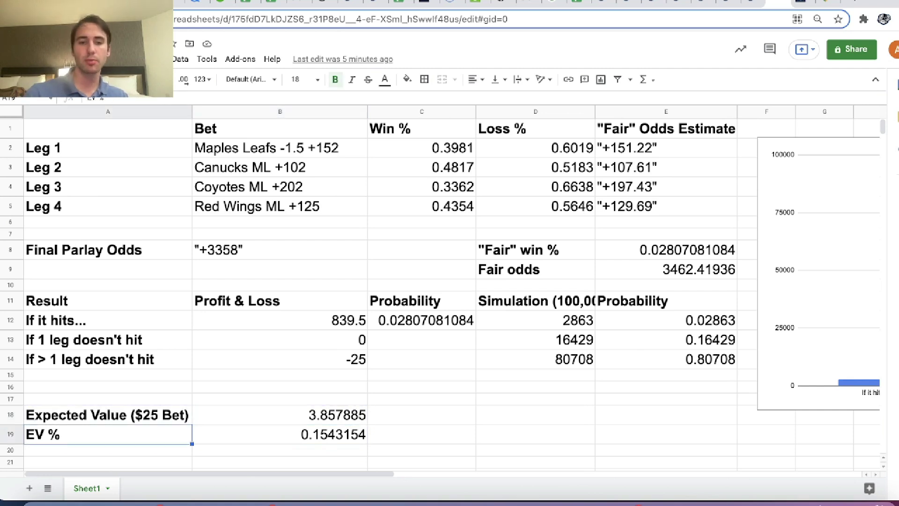
pyautogui.click(279, 434)
# Examine the outcome row for more than one missed leg, across its profit and loss, simulated count and probability
pyautogui.press('Up')
pyautogui.press('Up')
pyautogui.press('Up')
pyautogui.press('Up')
pyautogui.press('Up')
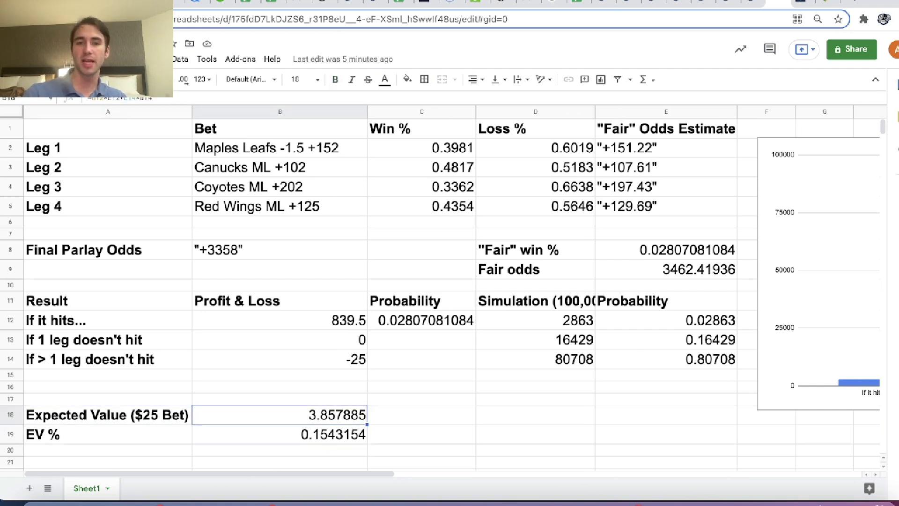
pyautogui.press('Right')
pyautogui.press('Right')
pyautogui.press('Right')
pyautogui.press('Right')
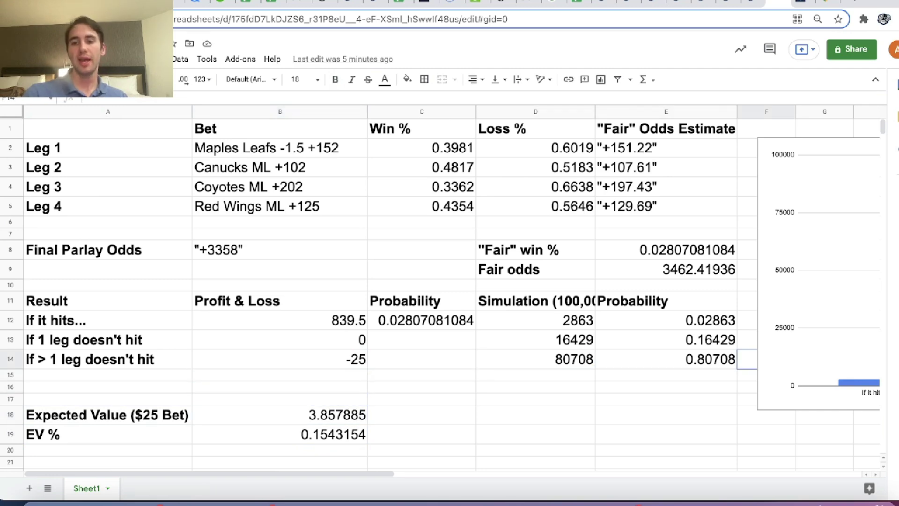
pyautogui.press('Right')
pyautogui.press('Left')
pyautogui.press('Left')
pyautogui.press('Left')
pyautogui.press('Left')
pyautogui.press('Left')
pyautogui.press('Left')
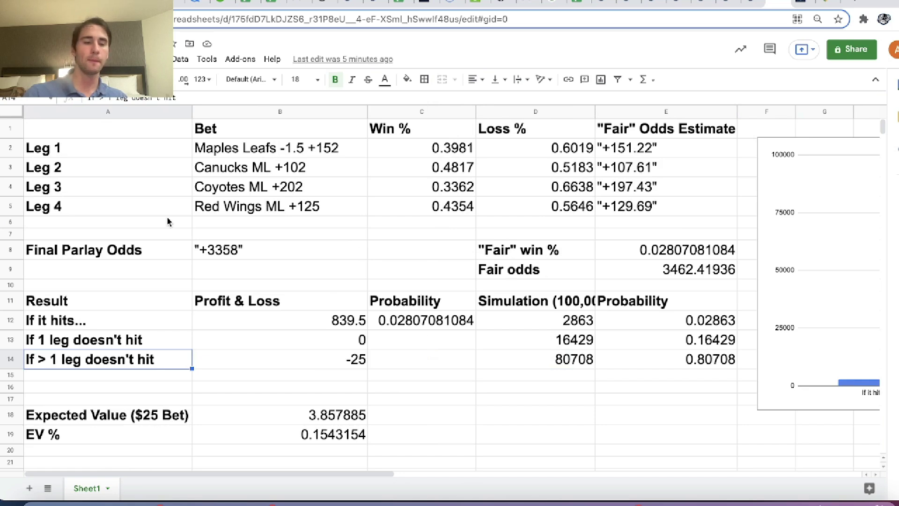
# Select the parlay table and its simulated Probability heading, check the simulation output in the online Python IDE, and return to the spreadsheet
pyautogui.click(109, 137)
pyautogui.moveTo(110, 142); pyautogui.dragTo(628, 442)
pyautogui.click(663, 307)
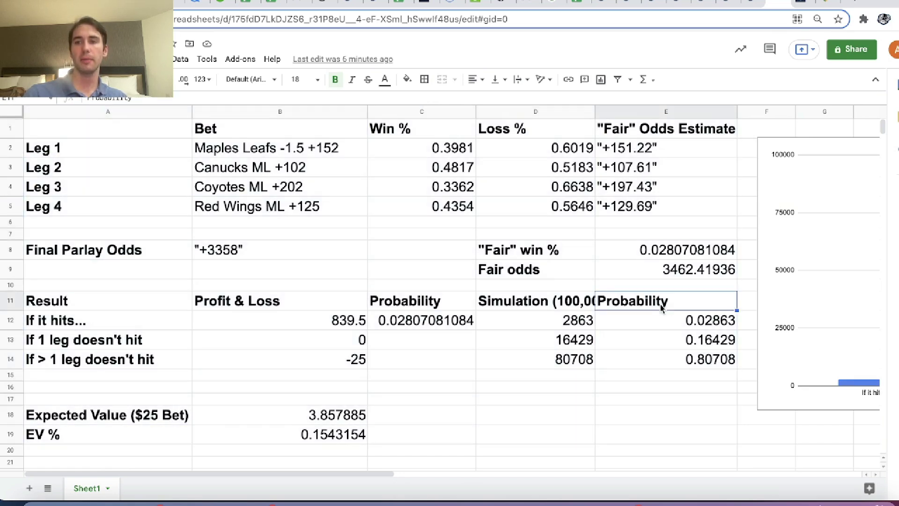
pyautogui.hotkey('ctrl', 'Tab')
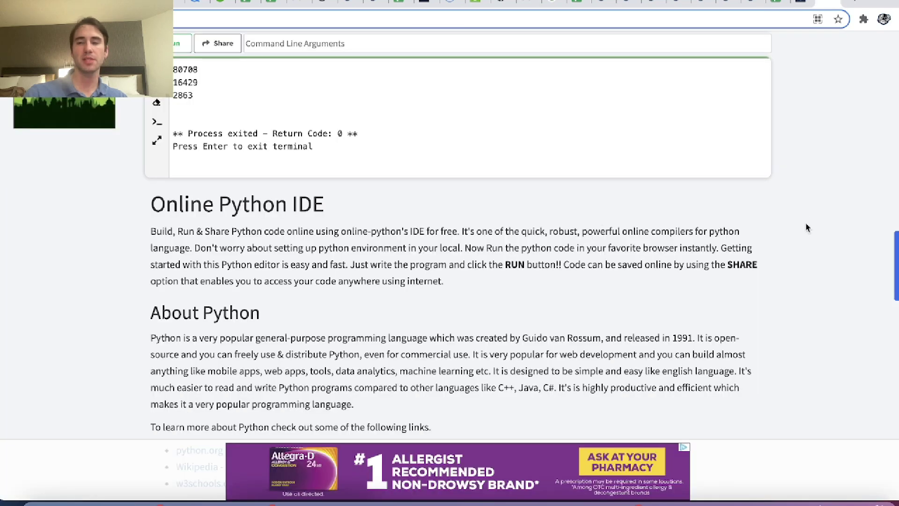
pyautogui.click(779, 3)
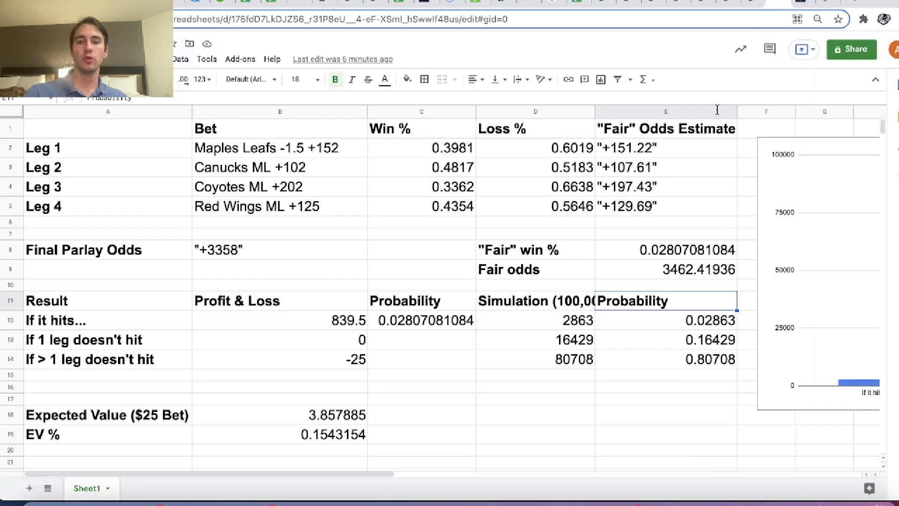
# Read FanDuel's NHL Parlay Insurance terms, highlighting the refund offer for parlays that lose exactly one leg
pyautogui.click(804, 4)
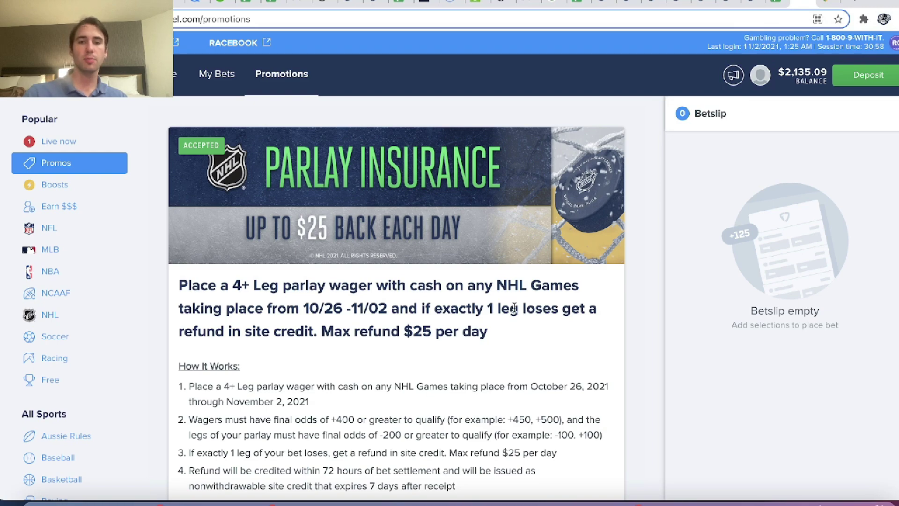
pyautogui.tripleClick(494, 303)
pyautogui.scroll(-5, 514, 370)
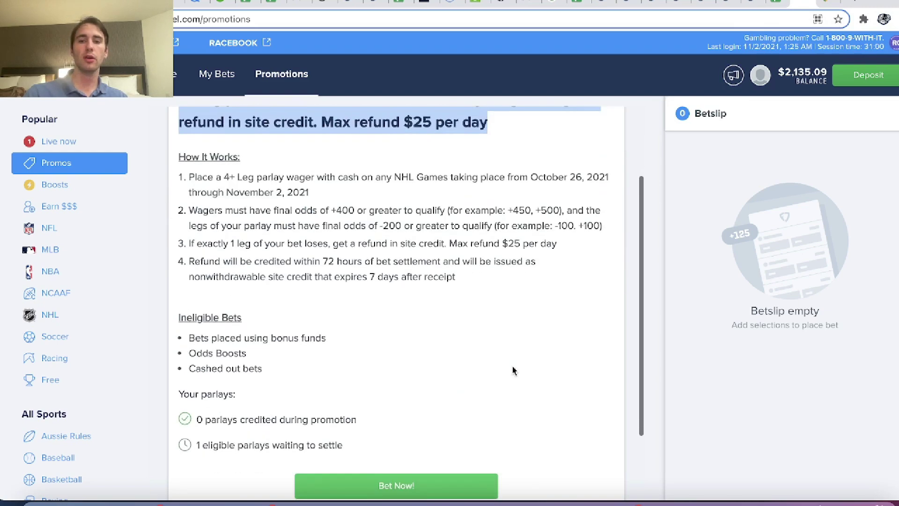
pyautogui.scroll(5, 513, 370)
pyautogui.scroll(-1, 514, 370)
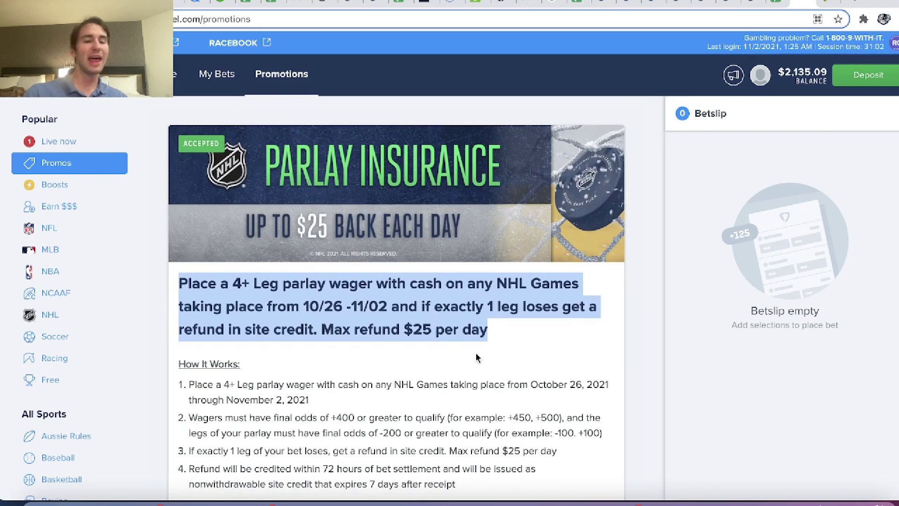
pyautogui.tripleClick(459, 321)
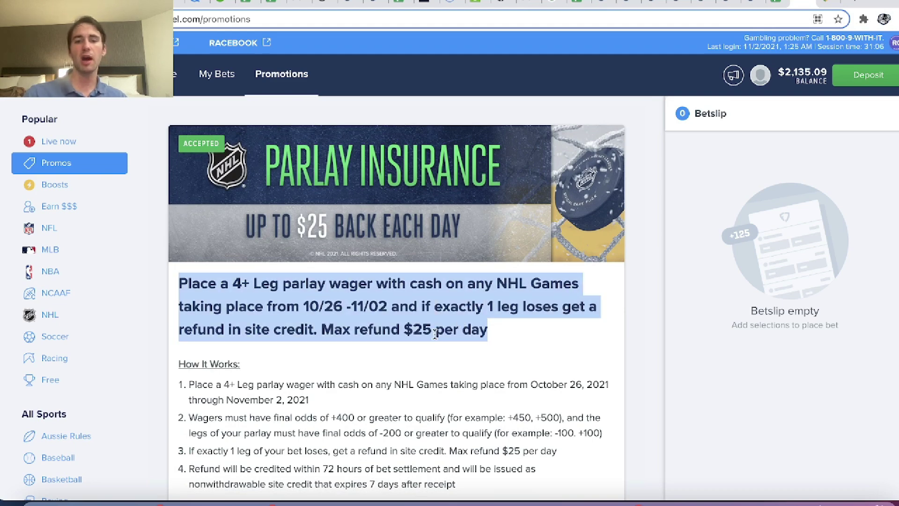
# Revisit the no-vig fair odds calculator, and review the four legs' Win % values, bets and simulation heading in the spreadsheet
pyautogui.click(754, 4)
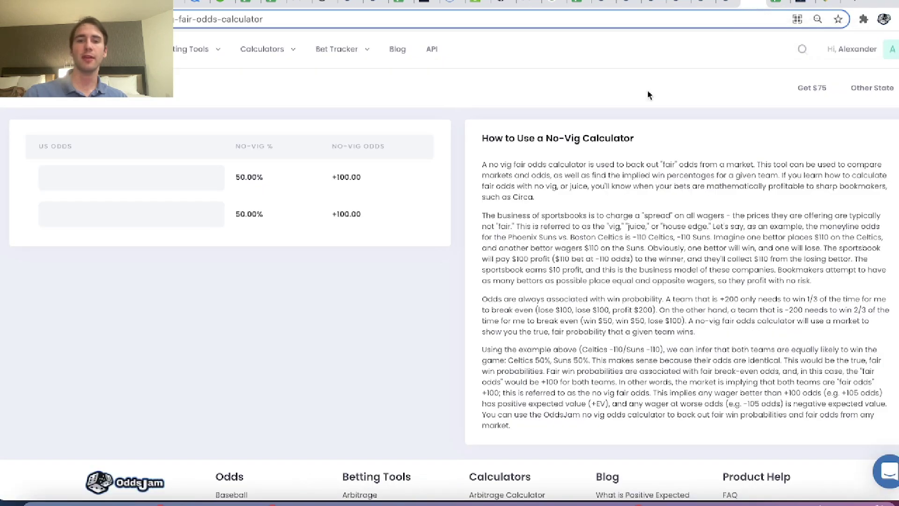
pyautogui.click(778, 5)
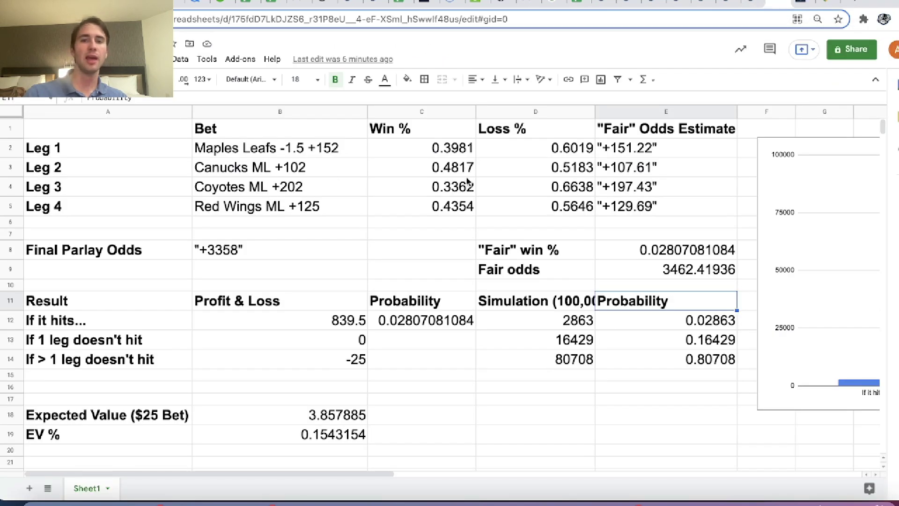
pyautogui.moveTo(457, 156); pyautogui.dragTo(471, 209)
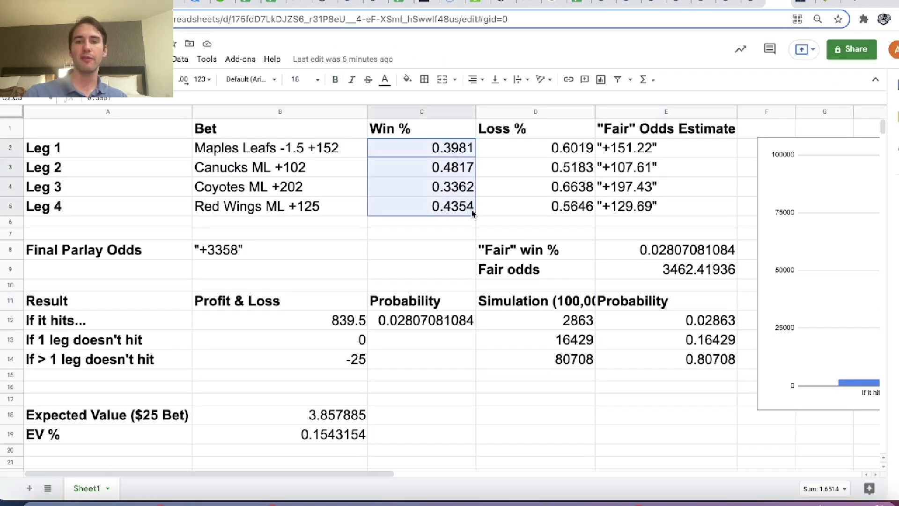
pyautogui.click(316, 192)
pyautogui.moveTo(231, 136); pyautogui.dragTo(271, 210)
pyautogui.click(486, 300)
pyautogui.scroll(-3, 495, 316)
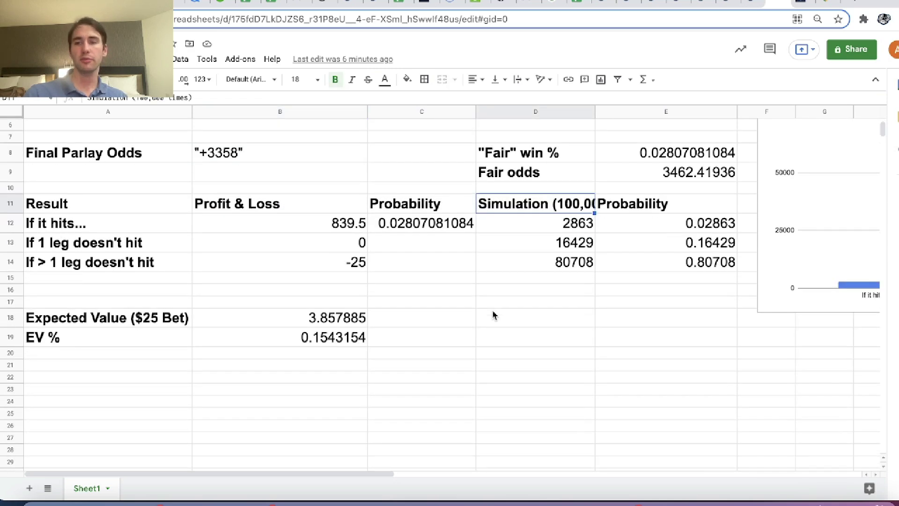
pyautogui.scroll(3, 494, 316)
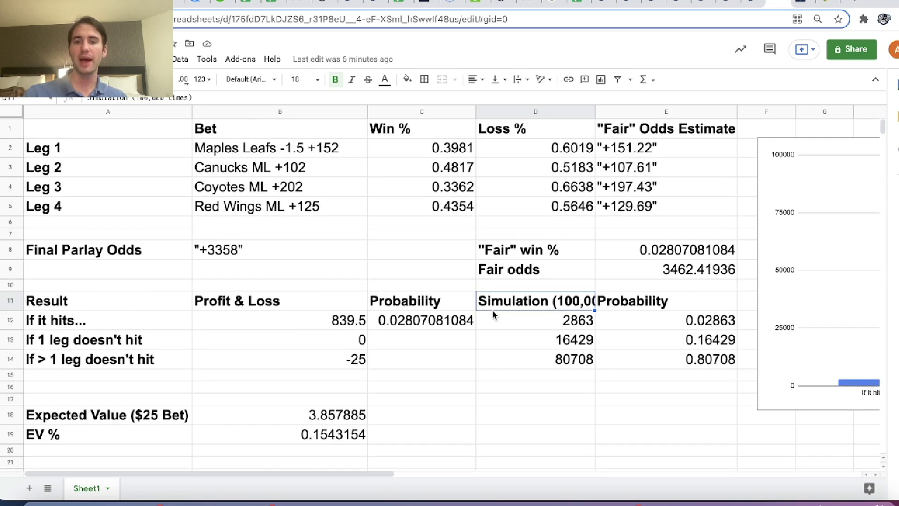
# Switch to FanDuel, dismiss the Reality Check alert, and review the active 4 Leg Parlay's legs and wager under My Bets
pyautogui.click(804, 3)
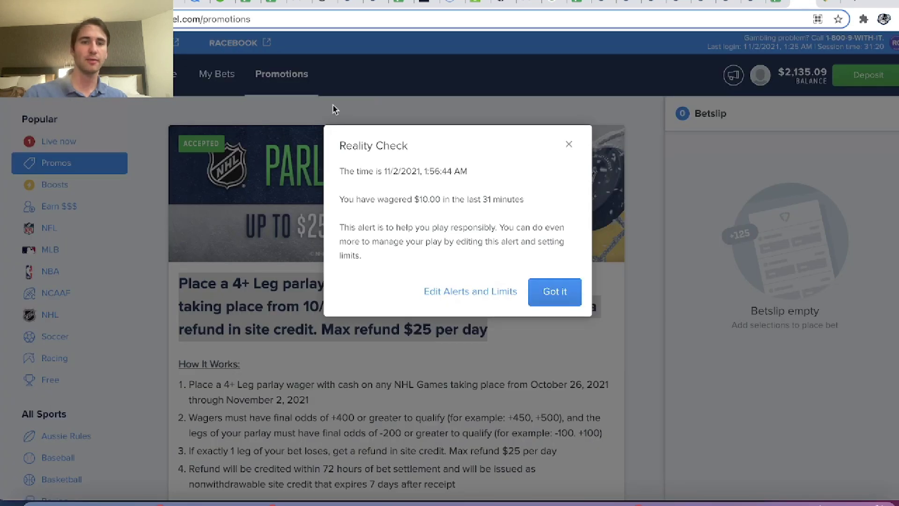
pyautogui.click(568, 144)
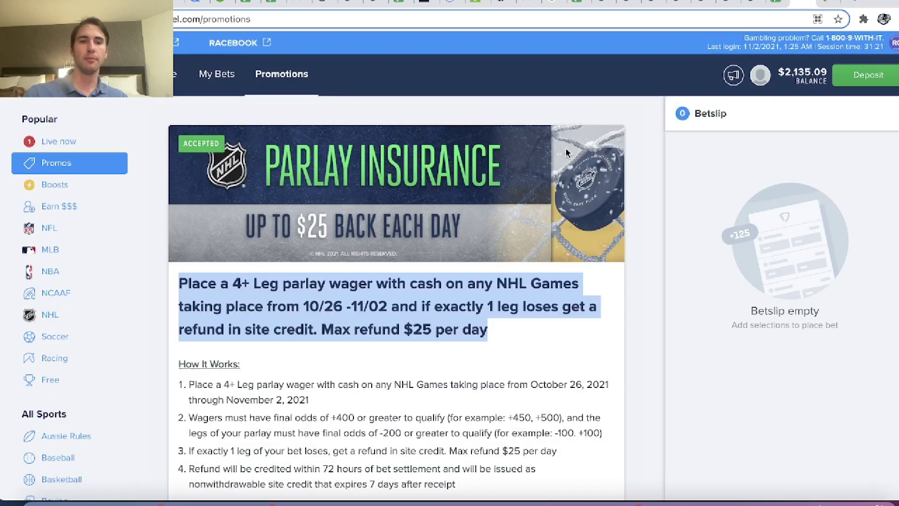
pyautogui.click(211, 73)
pyautogui.scroll(-3, 384, 357)
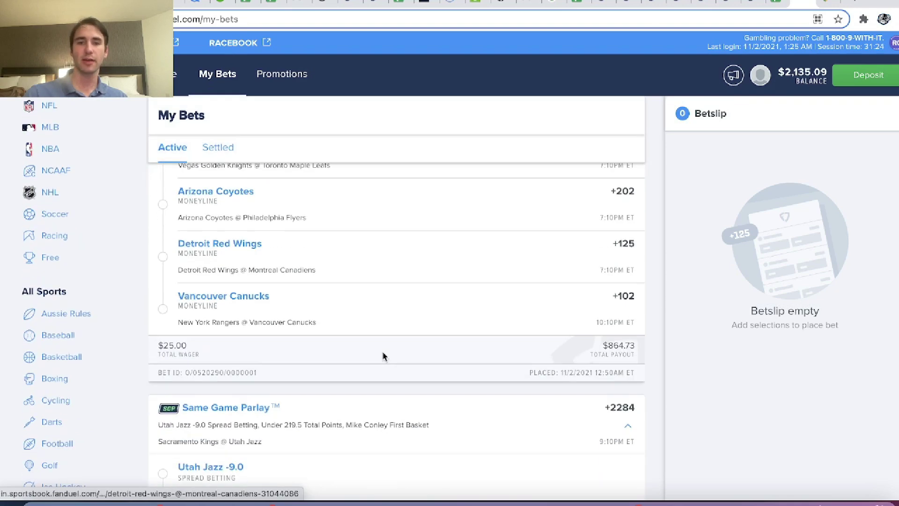
pyautogui.scroll(3, 474, 311)
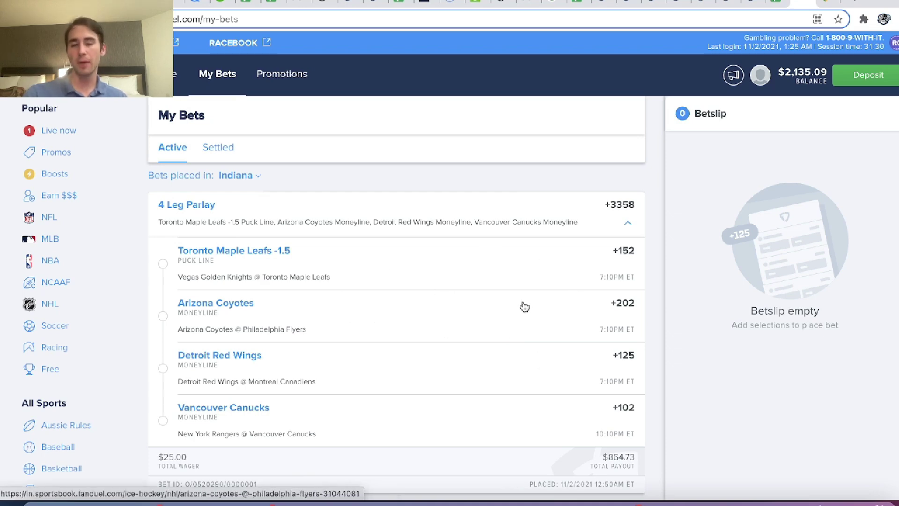
# Return to the parlay spreadsheet and review the Profit & Loss values for each result, starting with the winning case
pyautogui.click(779, 3)
pyautogui.click(255, 328)
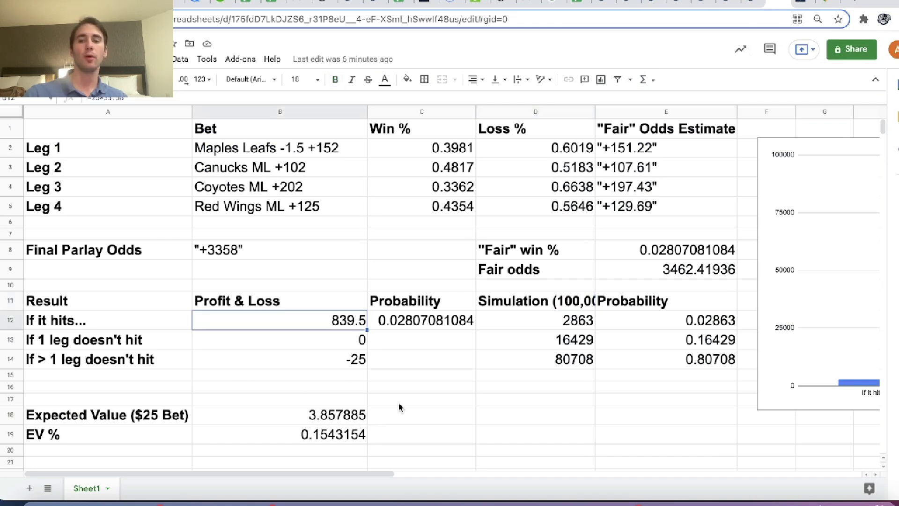
pyautogui.click(248, 363)
pyautogui.moveTo(138, 307); pyautogui.dragTo(254, 341)
pyautogui.click(253, 340)
pyautogui.press('Up')
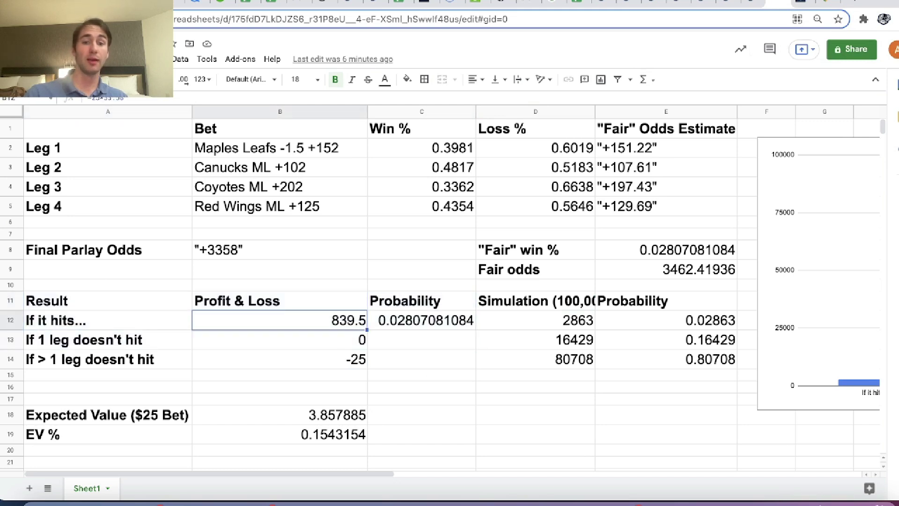
# Step through the Probability and Simulation cells in the result rows to review how likely each parlay outcome is
pyautogui.press('Right')
pyautogui.press('Right')
pyautogui.press('Right')
pyautogui.press('Right')
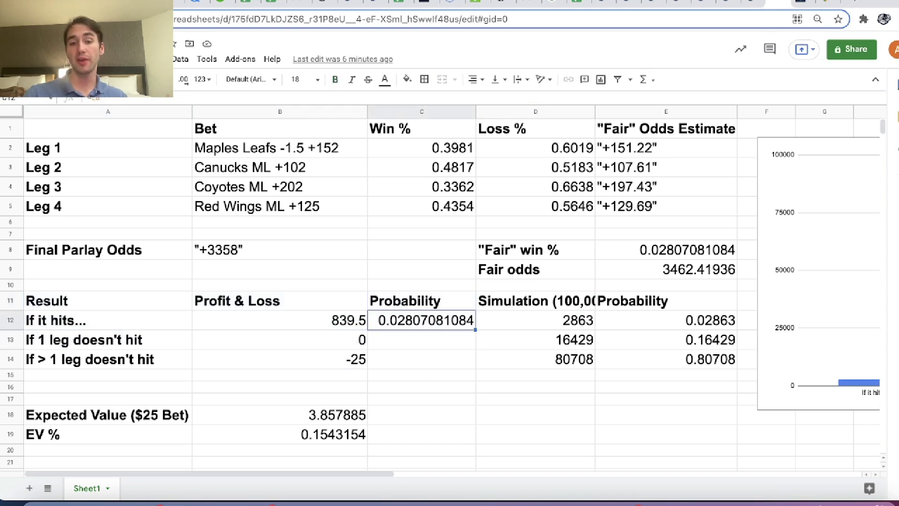
pyautogui.press('Left')
pyautogui.press('Left')
pyautogui.press('Left')
pyautogui.press('Down')
pyautogui.press('Down')
pyautogui.press('Left')
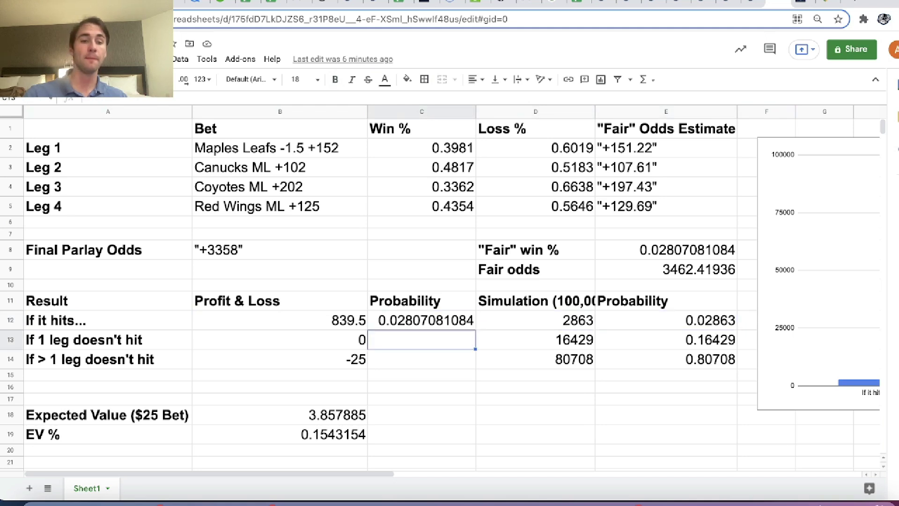
pyautogui.press('Right')
pyautogui.press('Right')
pyautogui.press('Right')
pyautogui.press('Right')
# Select the Expected Value ($25 Bet) result cell below the outcome table to review its calculation
pyautogui.press('Left')
pyautogui.press('Down')
pyautogui.press('Down')
pyautogui.press('Left')
pyautogui.press('Left')
pyautogui.press('Left')
pyautogui.press('Down')
pyautogui.press('Down')
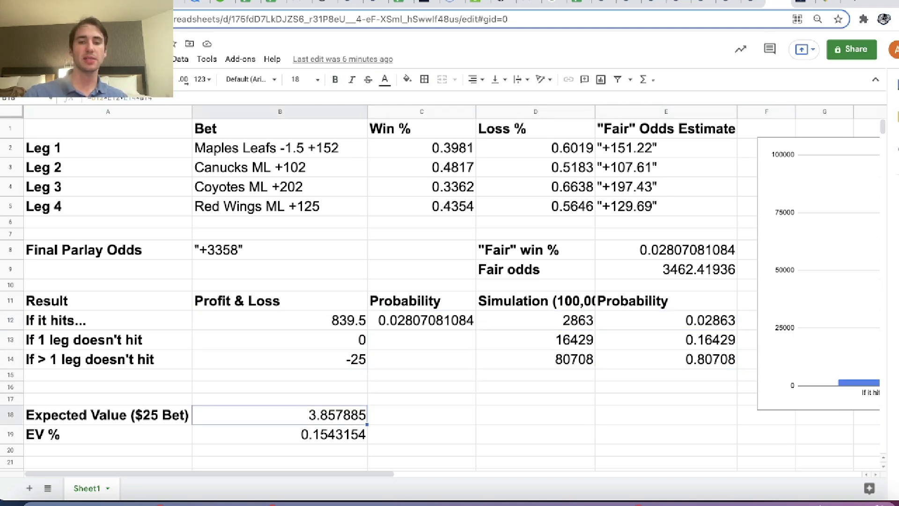
# Go back up the label column from the Expected Value row through the Result section toward the parlay legs
pyautogui.press('Left')
pyautogui.press('Up')
pyautogui.press('Up')
pyautogui.press('Up')
pyautogui.press('Up')
pyautogui.press('Up')
pyautogui.press('Up')
pyautogui.press('Up')
pyautogui.press('Up')
pyautogui.press('Up')
pyautogui.press('Up')
pyautogui.press('Up')
pyautogui.press('Up')
pyautogui.press('Up')
pyautogui.press('Up')
pyautogui.press('Up')
pyautogui.press('Up')
pyautogui.press('Up')
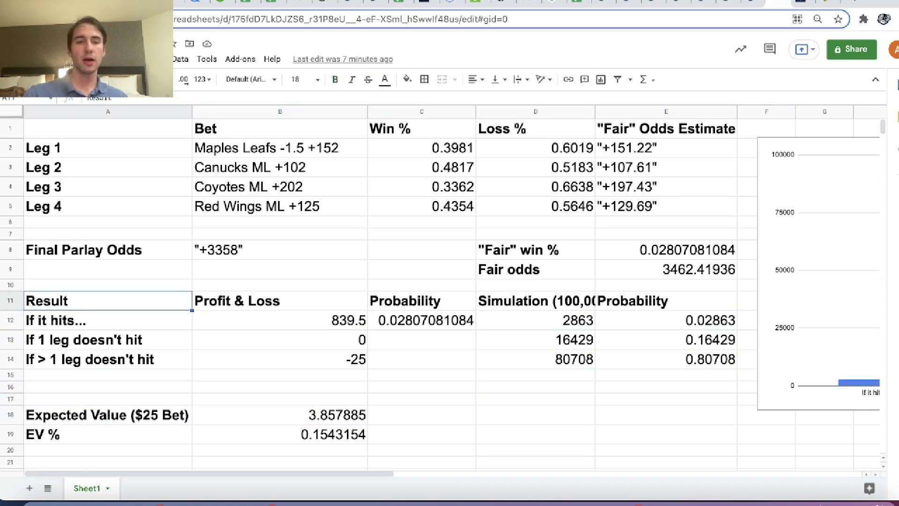